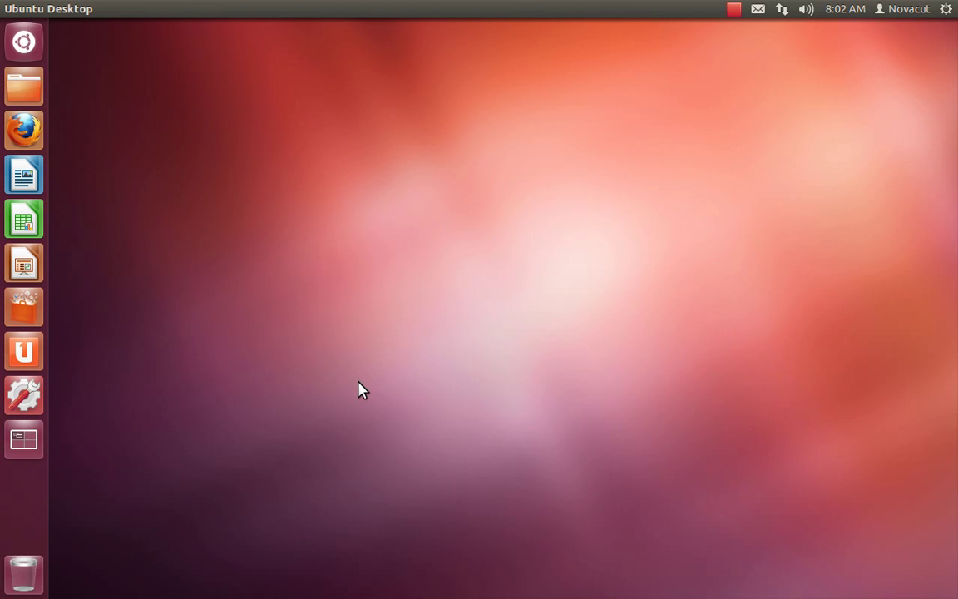
- Open the Unity Dash to search for the video editor
key(super)
- Launch Novacut from a 'novacu' search and create the project 'I heard you like cutting'
text(novacu)
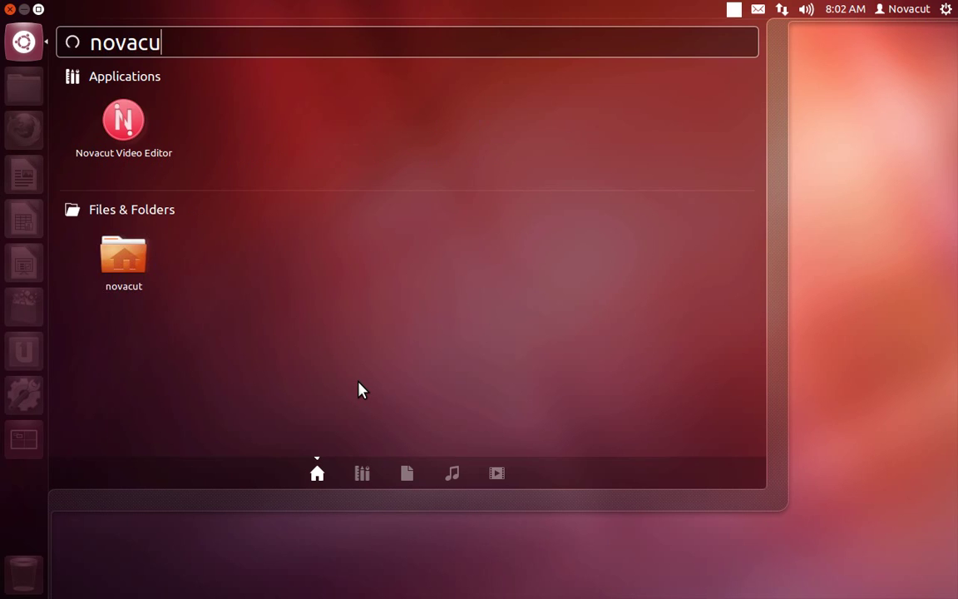
click(127, 122)
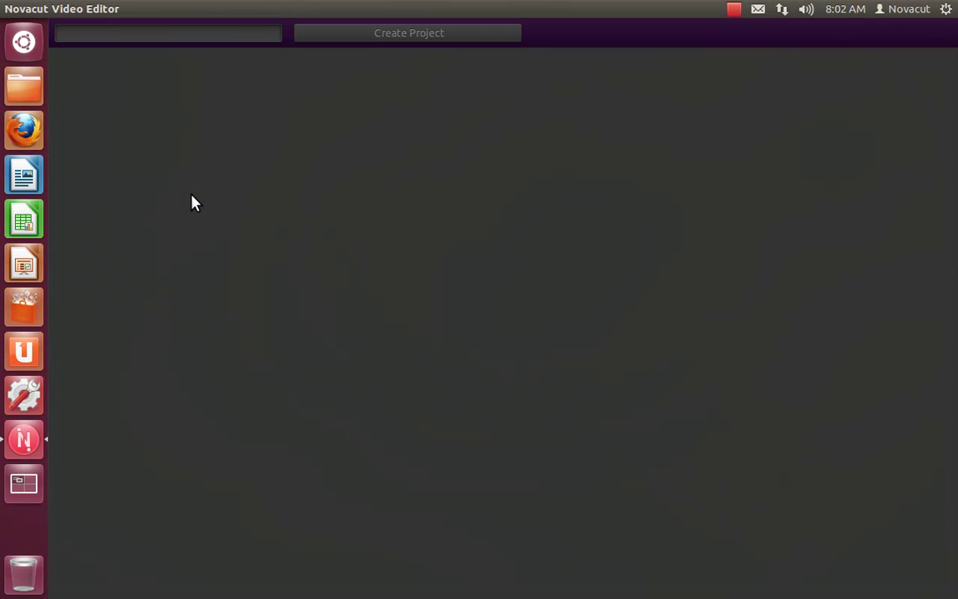
click(171, 32)
text(I heard you like cutting)
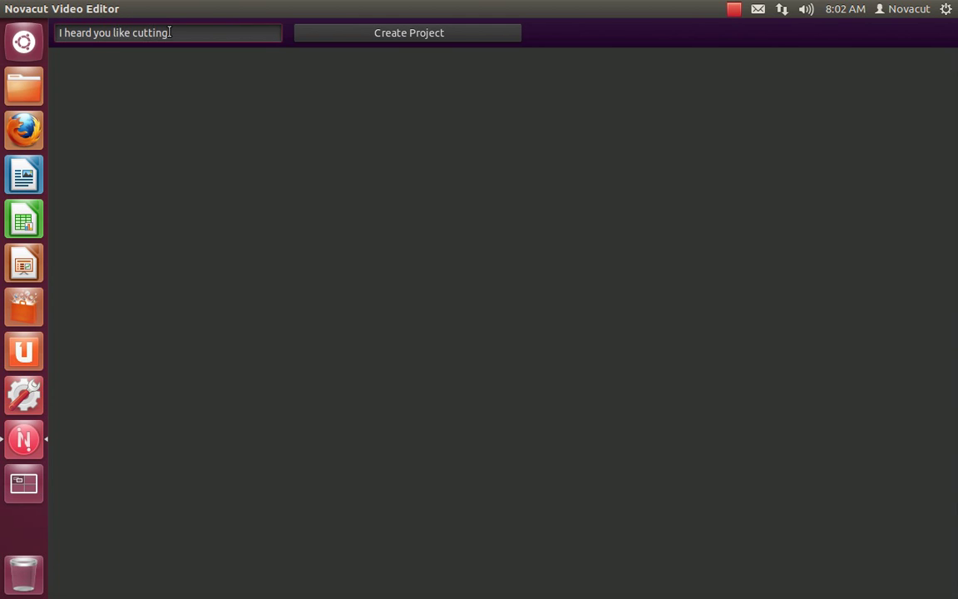
key(Return)
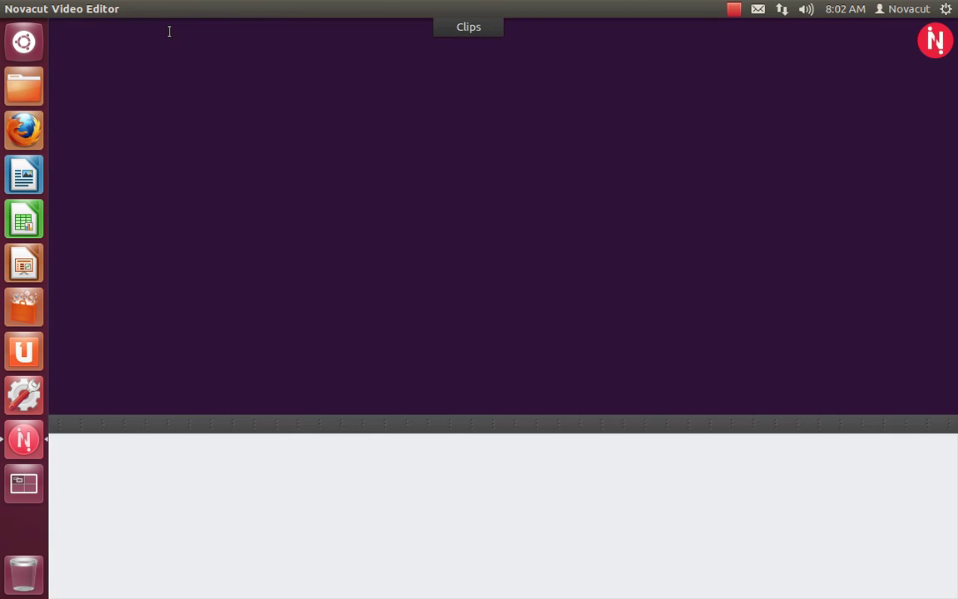
- Show the Clips panel and load the Hello Internets Dmedia project's clips
click(477, 31)
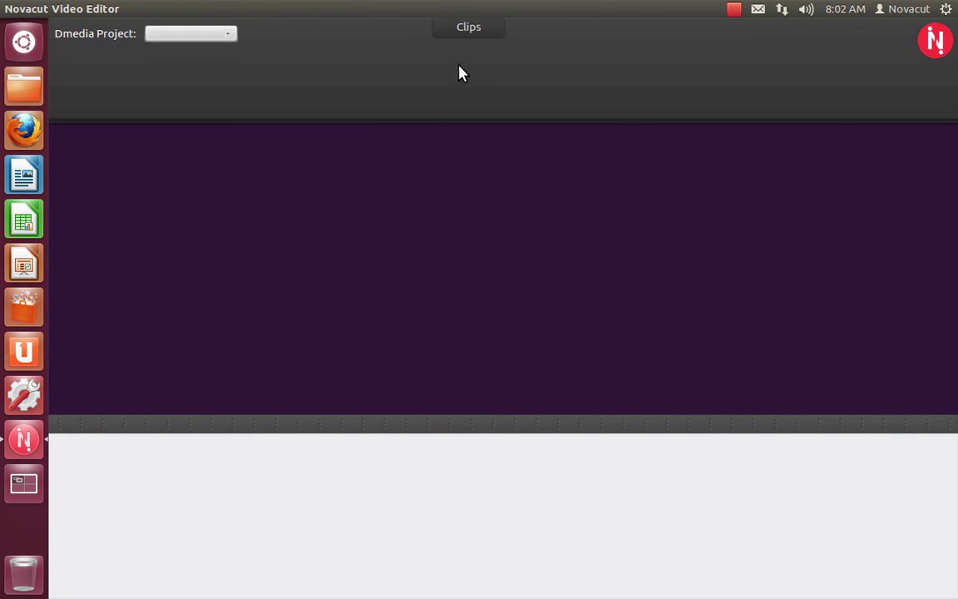
click(223, 35)
click(221, 56)
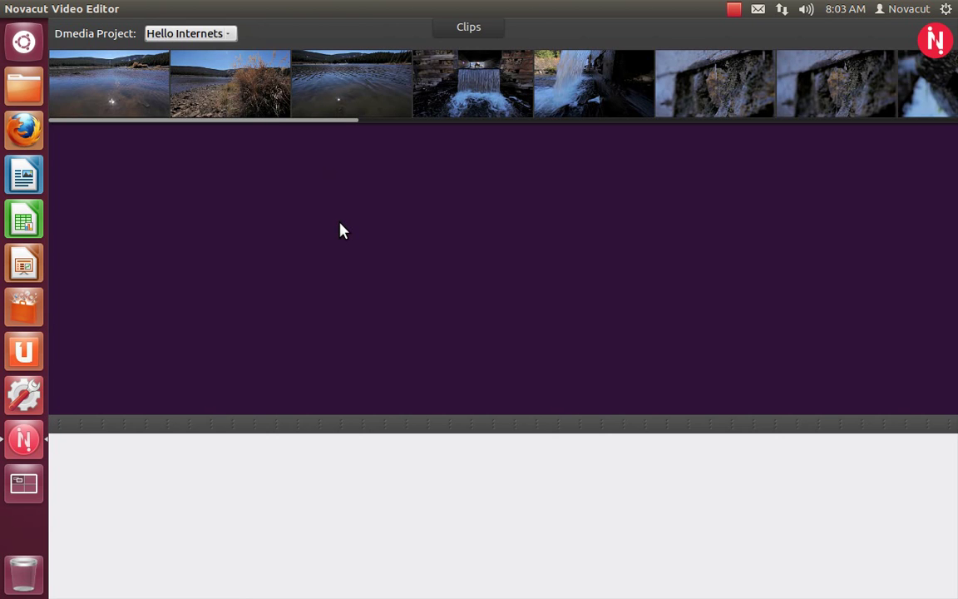
drag(325, 126, 668, 153)
- Browse the clip strip, selecting the rocky-gravel, dried-flower and waterfall clips
click(416, 71)
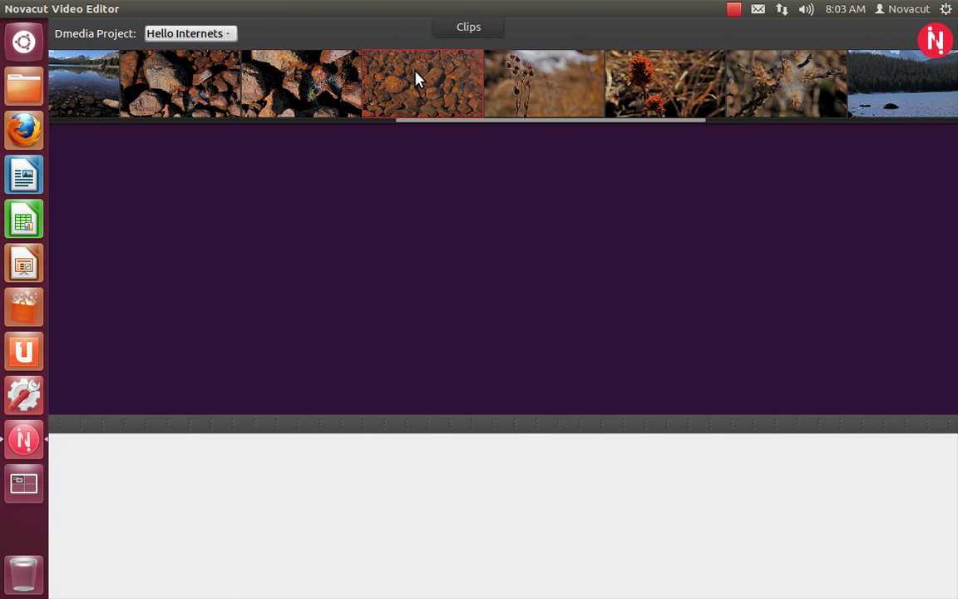
scroll(416, 77, down, 3)
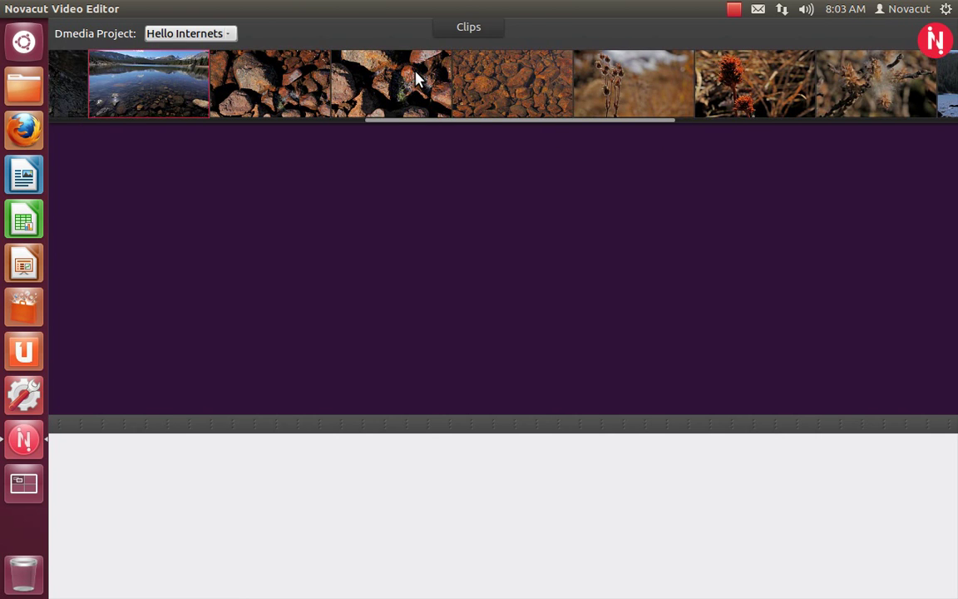
click(418, 78)
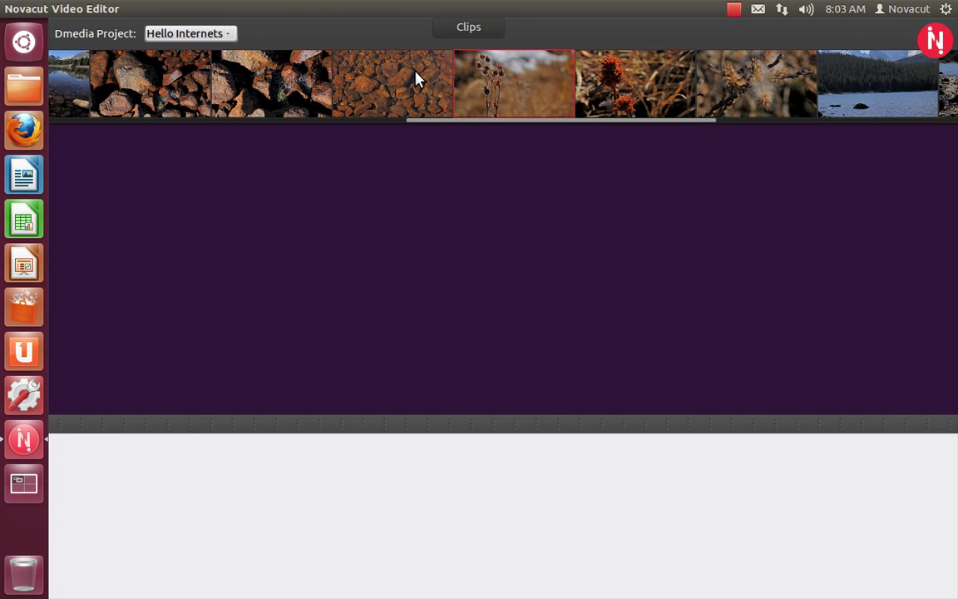
scroll(416, 78, up, 3)
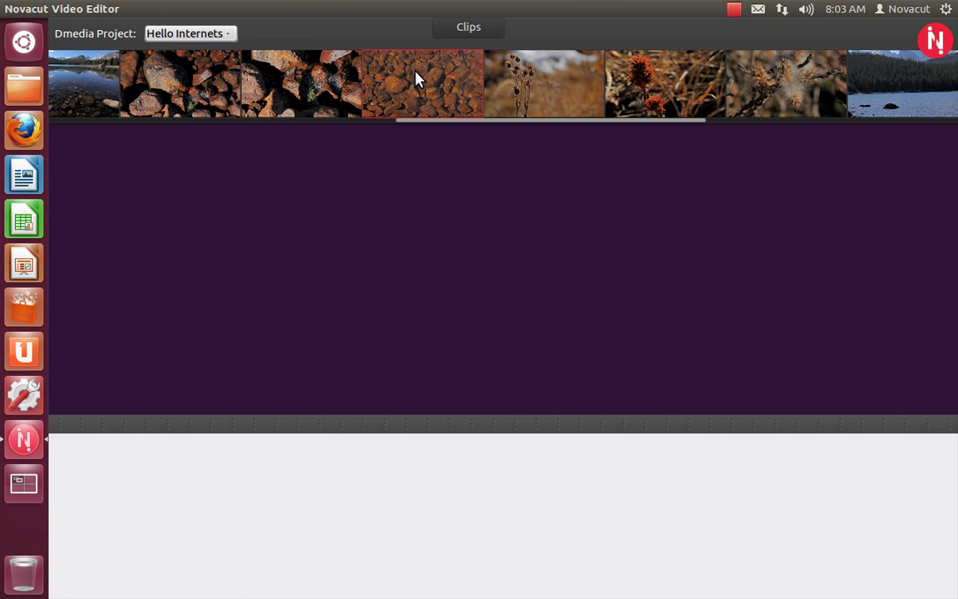
key(End)
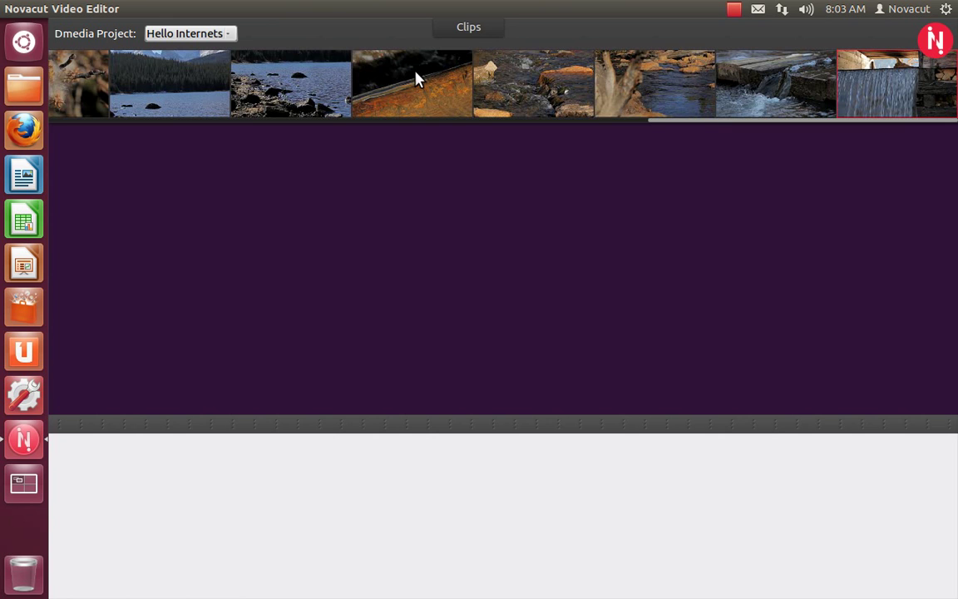
key(Home)
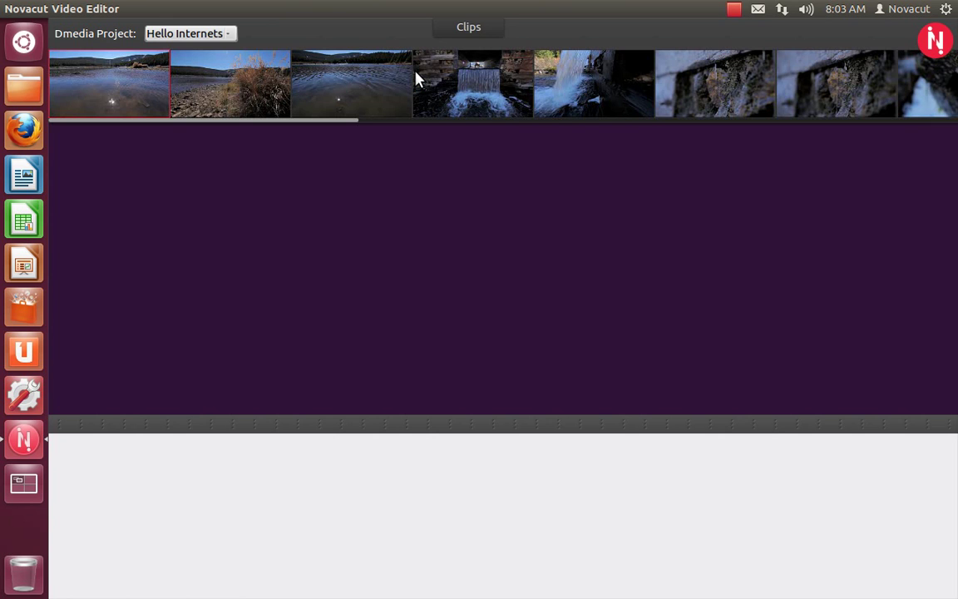
click(555, 105)
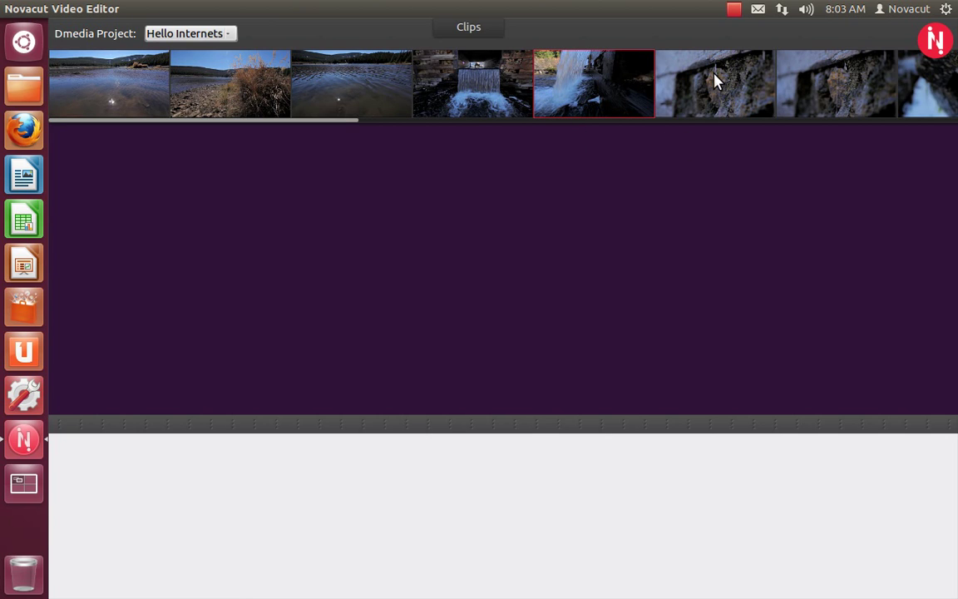
- Place the stone-wall slice in the workspace and add a waterfall slice starting at frame 14 to the sequence
drag(697, 76, 517, 190)
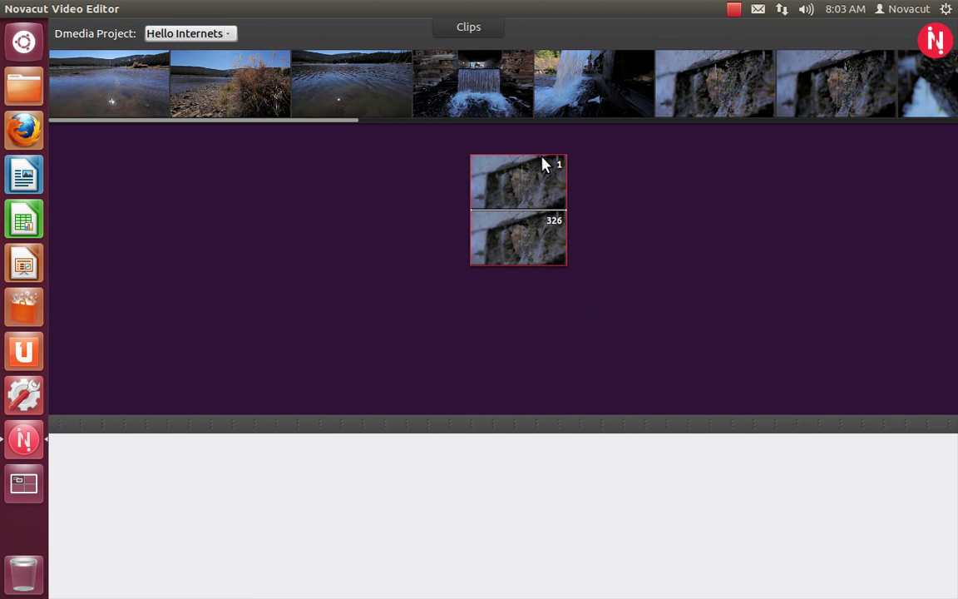
drag(454, 205, 173, 201)
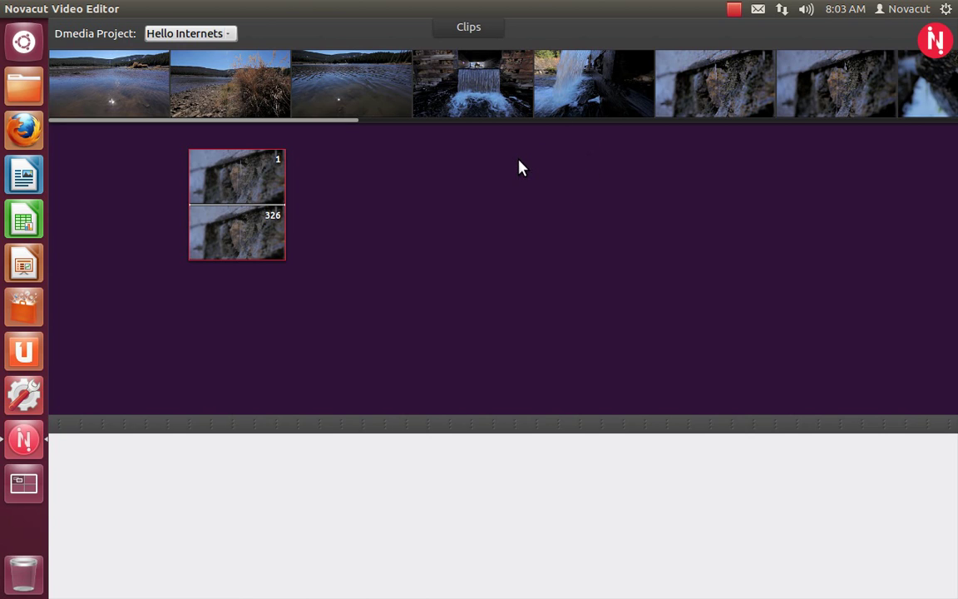
drag(450, 78, 154, 483)
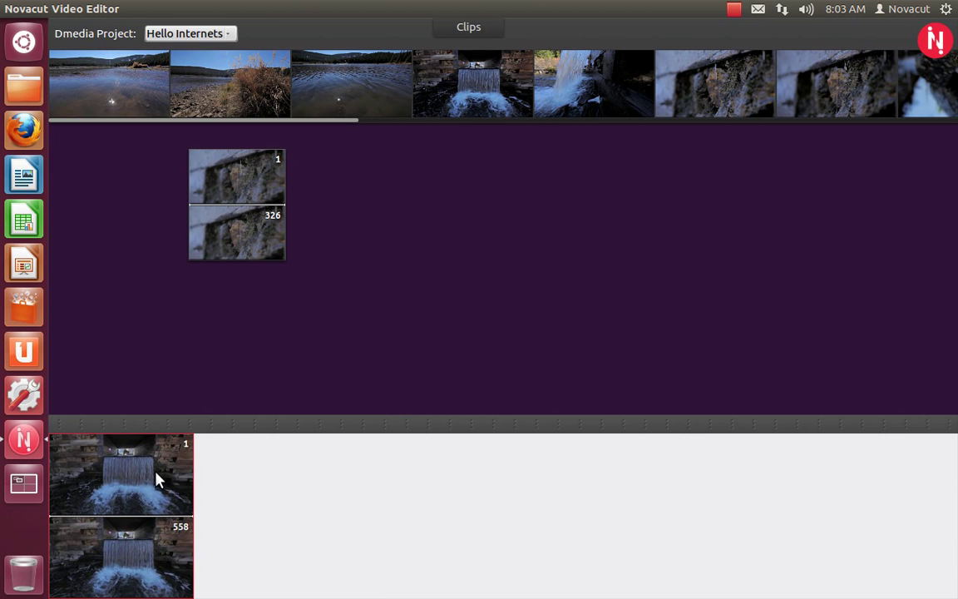
scroll(156, 479, down, 8)
scroll(156, 478, down, 3)
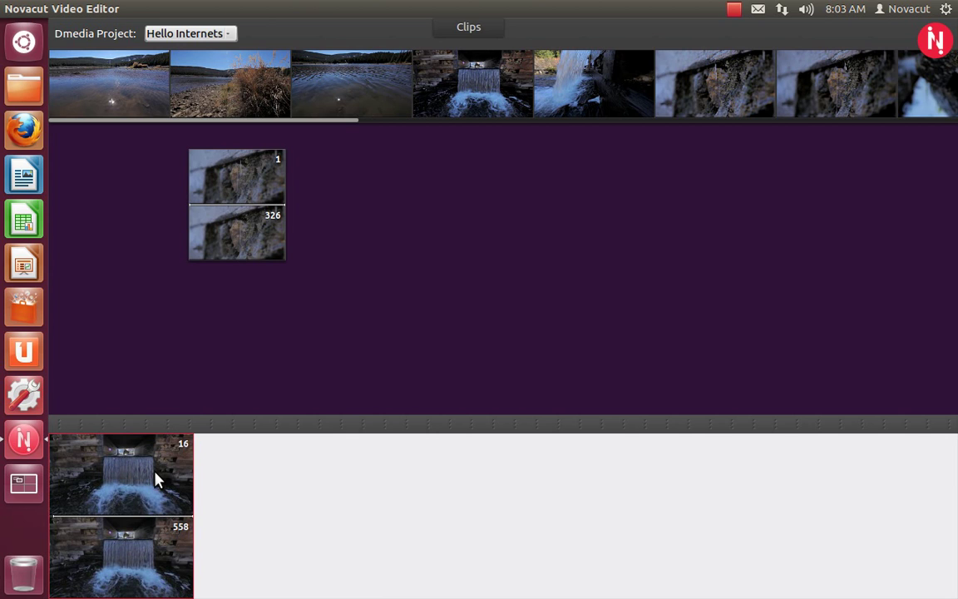
scroll(157, 478, up, 8)
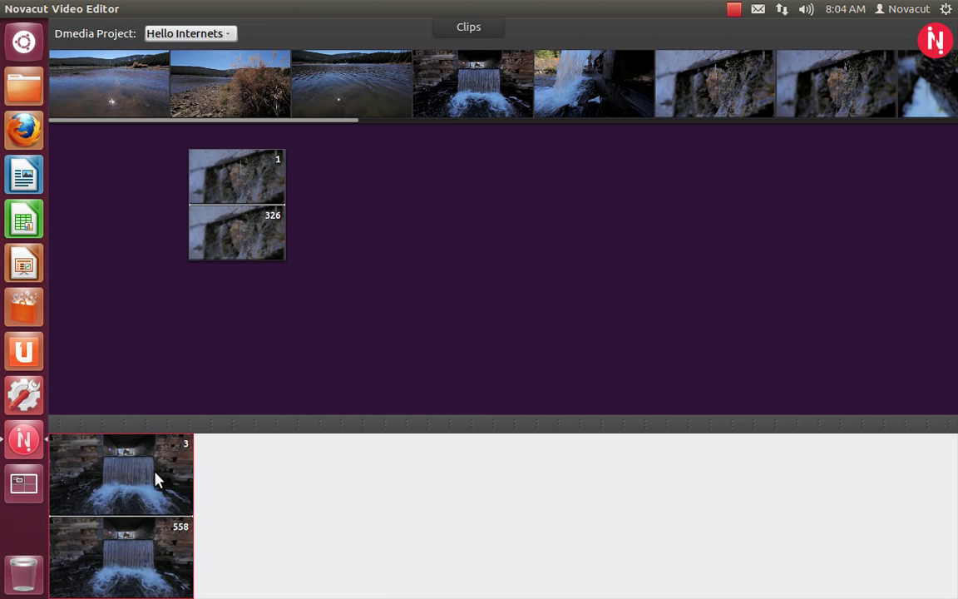
scroll(157, 478, down, 10)
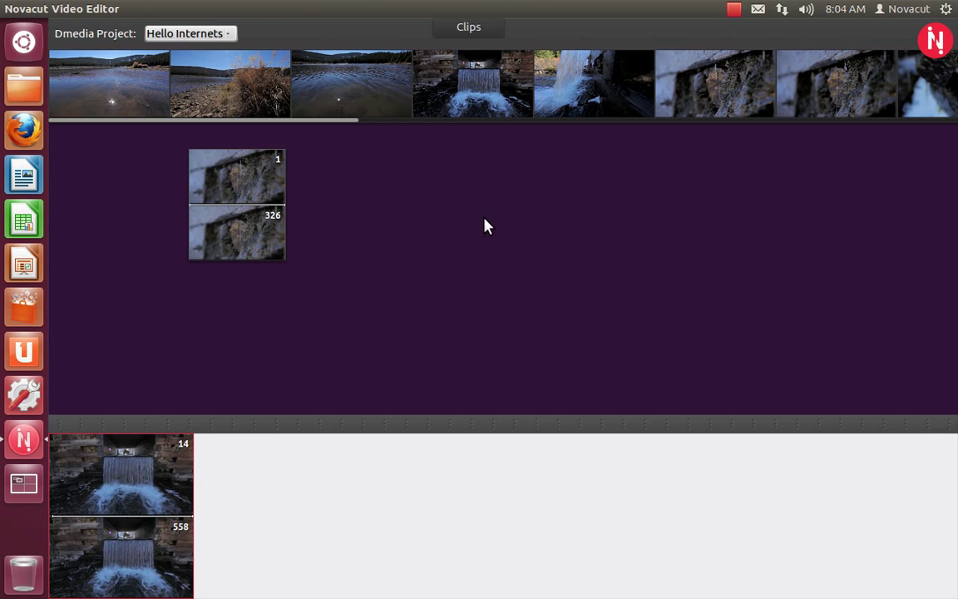
- Put the stone-wall slice into the sequence with the waterfall slice before it
click(335, 117)
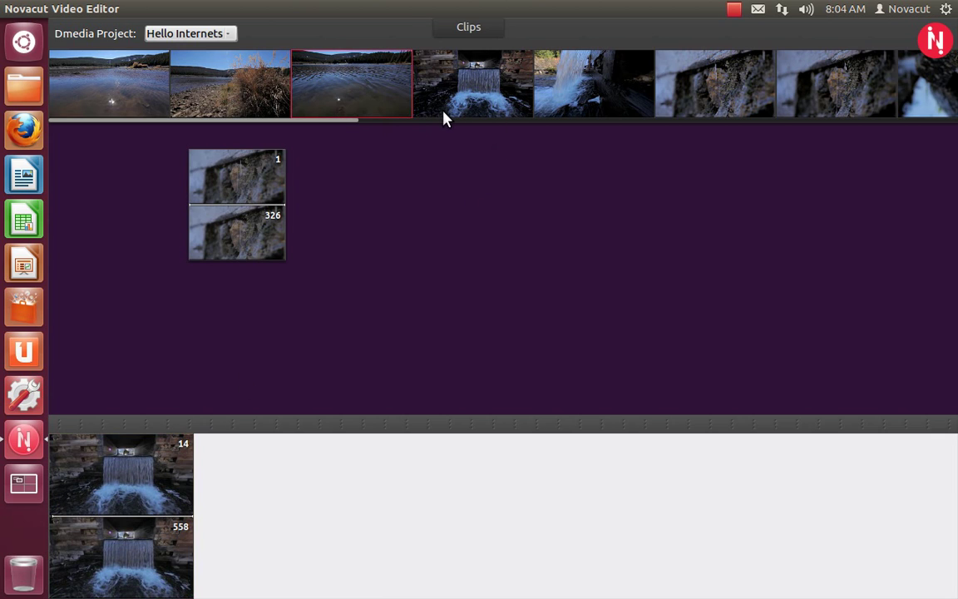
drag(148, 536, 285, 397)
drag(247, 220, 248, 483)
drag(332, 281, 178, 507)
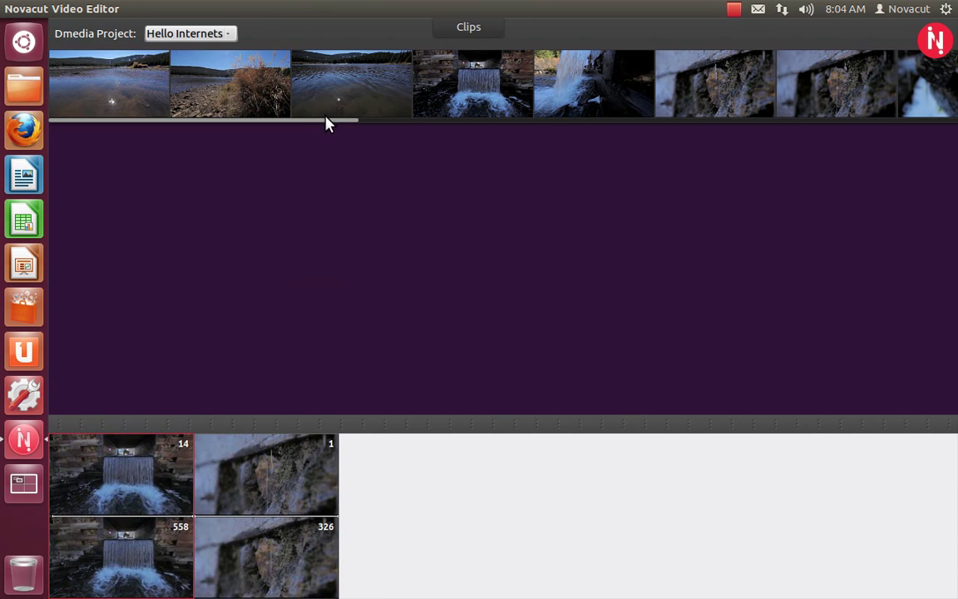
- Create two lake slices in the workspace and insert the 1–462 lake slice into the sequence
drag(326, 123, 562, 127)
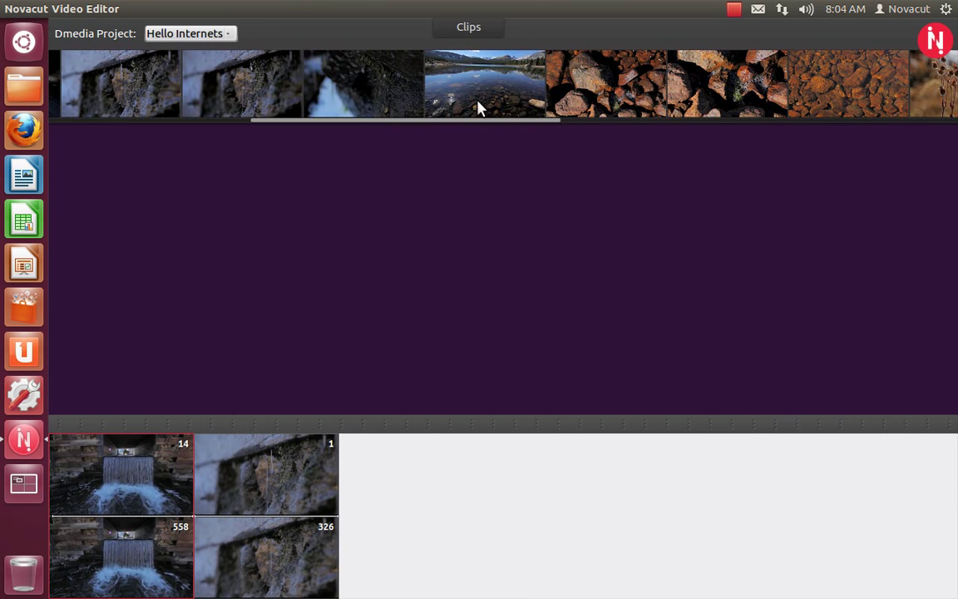
drag(478, 106, 357, 226)
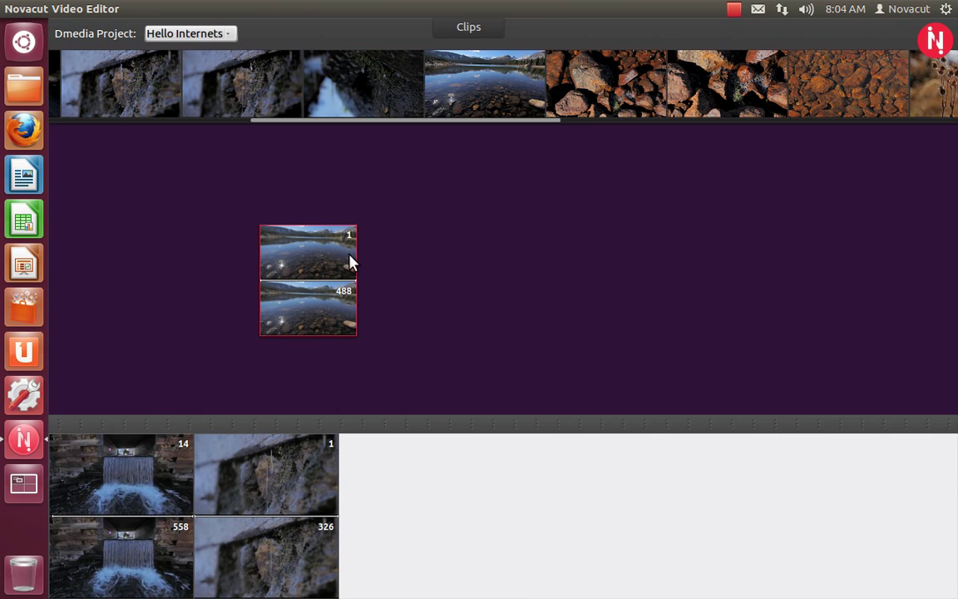
drag(451, 92, 419, 261)
scroll(309, 260, down, 9)
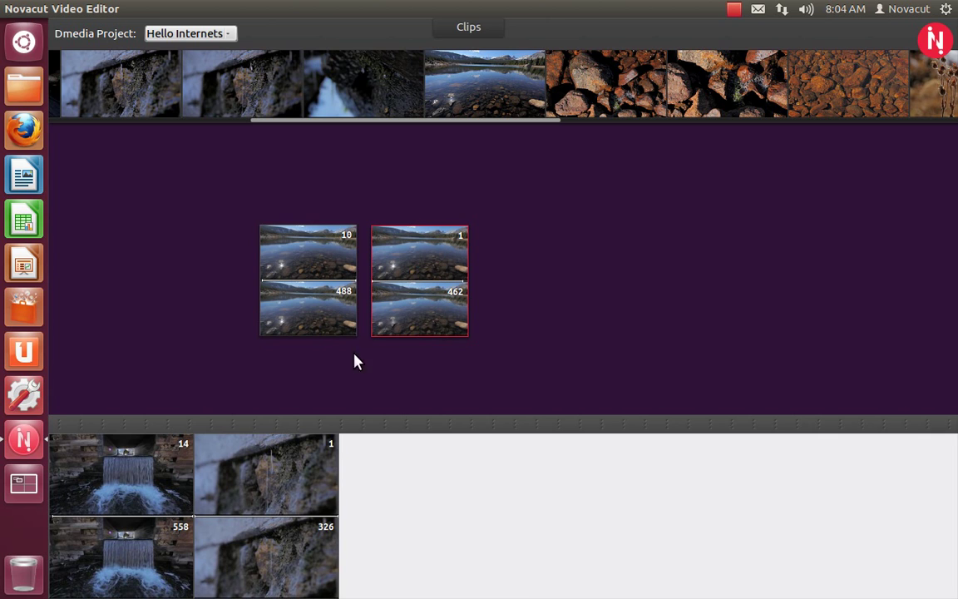
drag(338, 331, 263, 447)
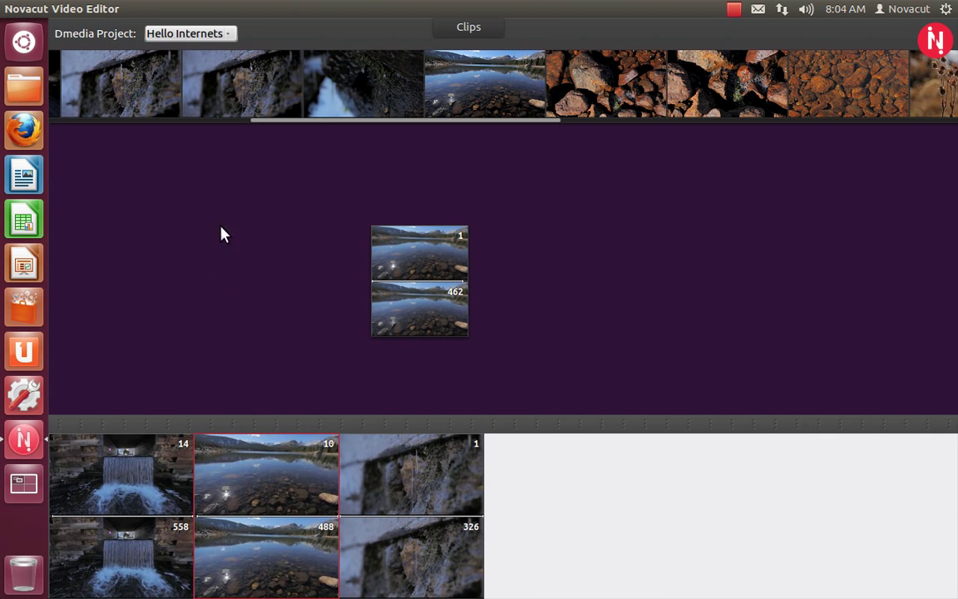
drag(272, 577, 241, 316)
drag(436, 280, 263, 464)
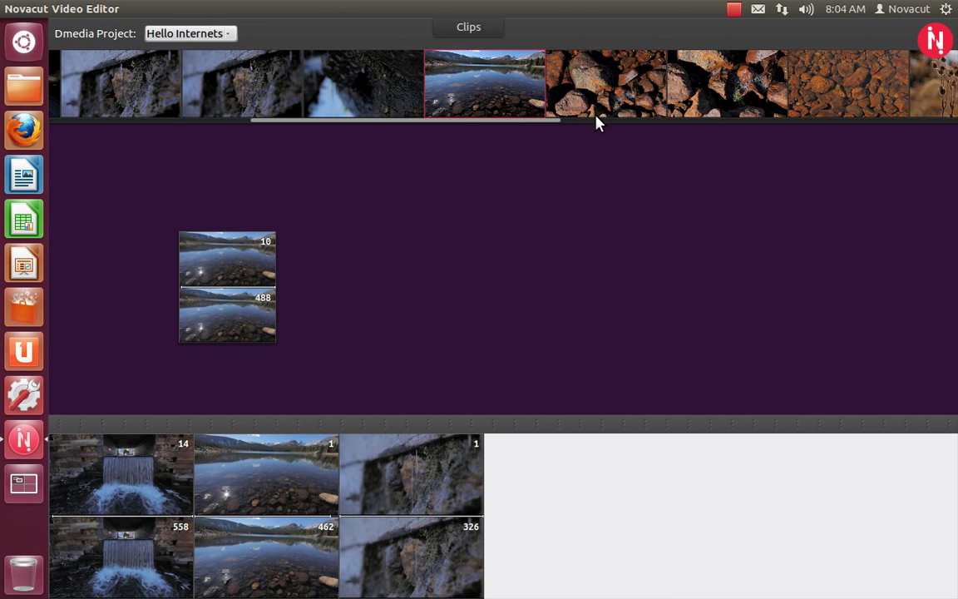
- Add the water-over-steps and rusty-metal clips into the sequence's second slot
drag(532, 123, 656, 122)
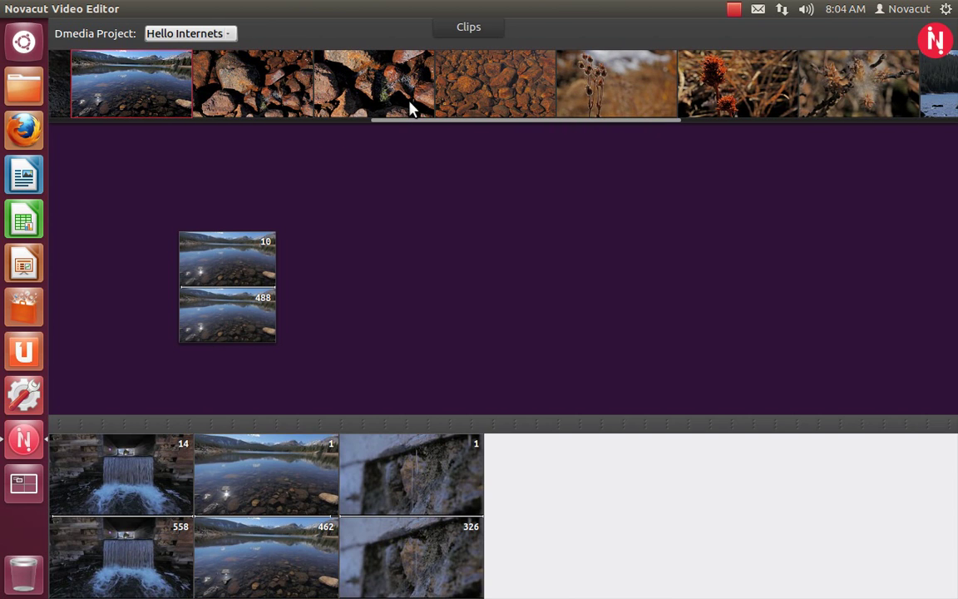
drag(594, 128, 858, 127)
drag(786, 111, 199, 507)
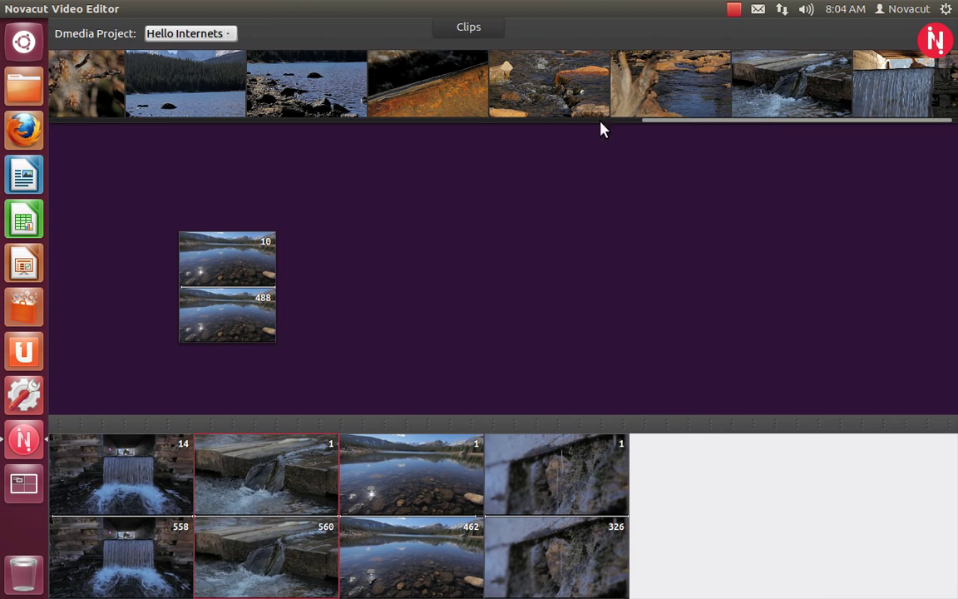
drag(421, 82, 283, 512)
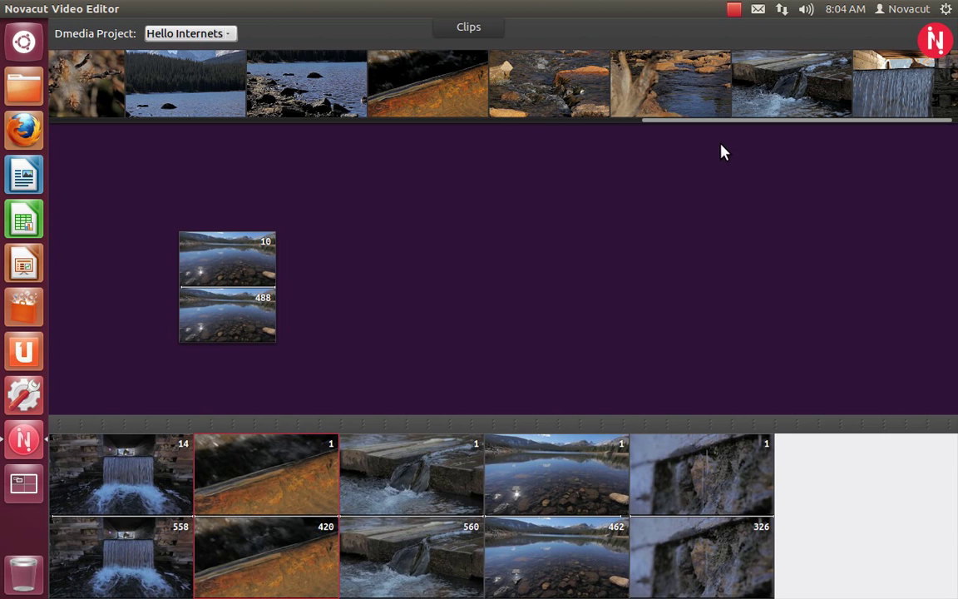
- Start rendering the sequence from the Projects panel and scroll the clip library to the rock-wall clip
click(933, 46)
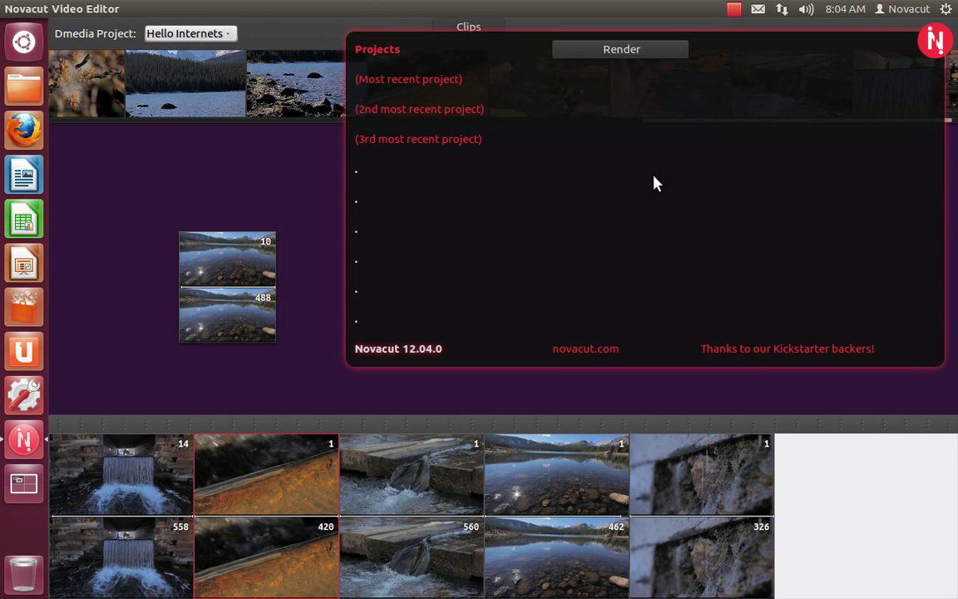
click(612, 48)
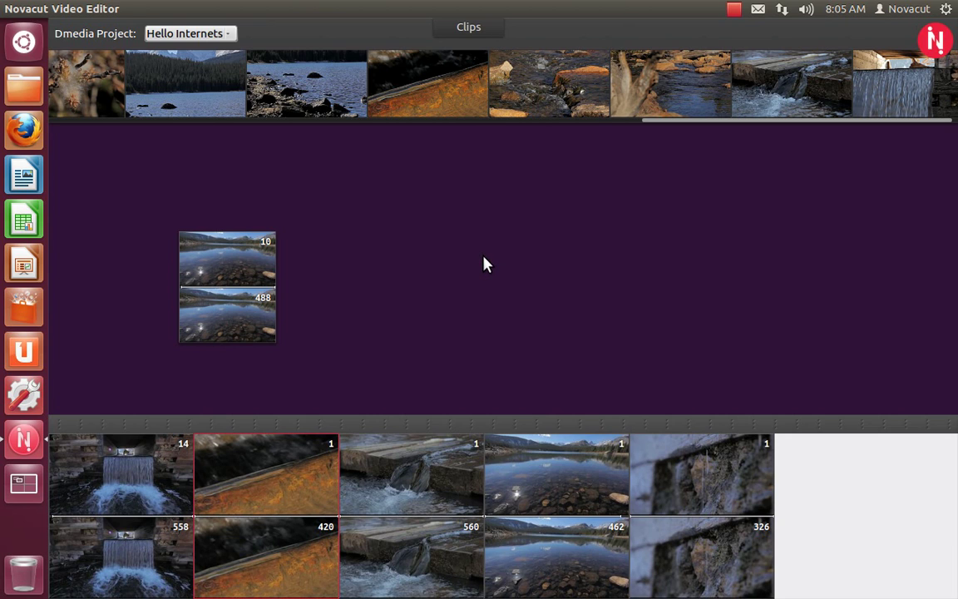
click(694, 117)
drag(685, 122, 233, 119)
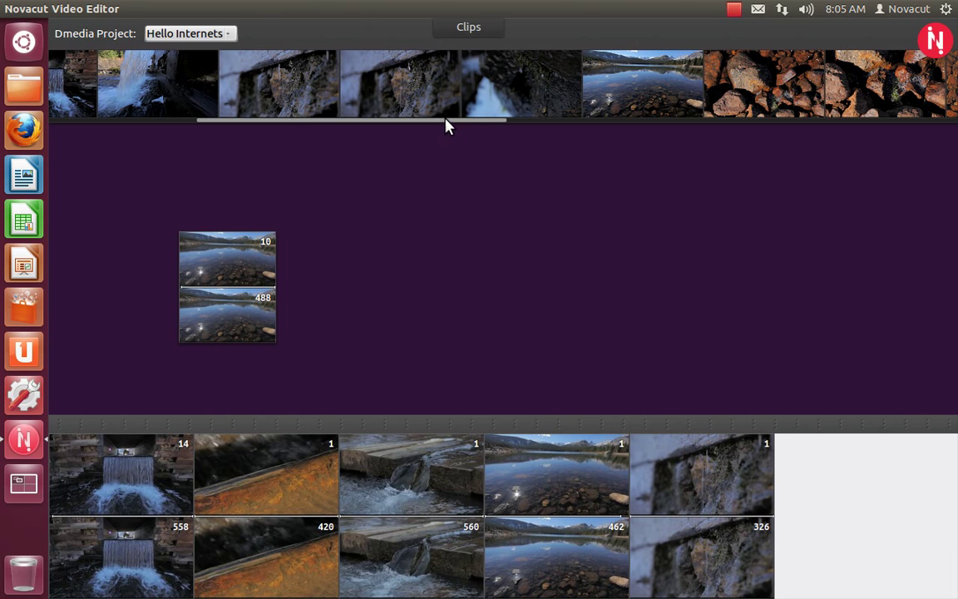
drag(445, 123, 509, 121)
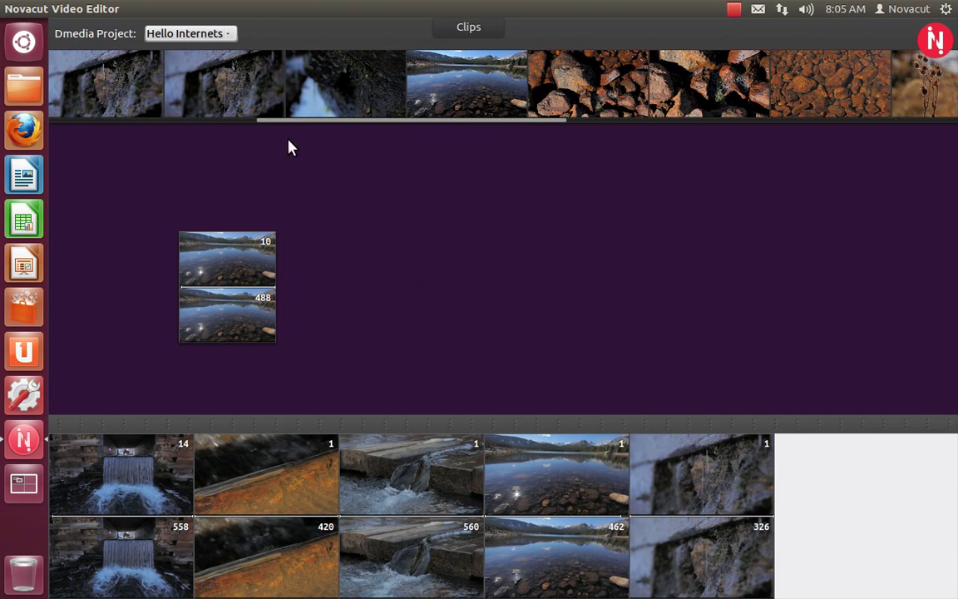
- Open the dripping rock-wall clip in the slice editor and mark a slice from frame 144 to 300
double_click(212, 81)
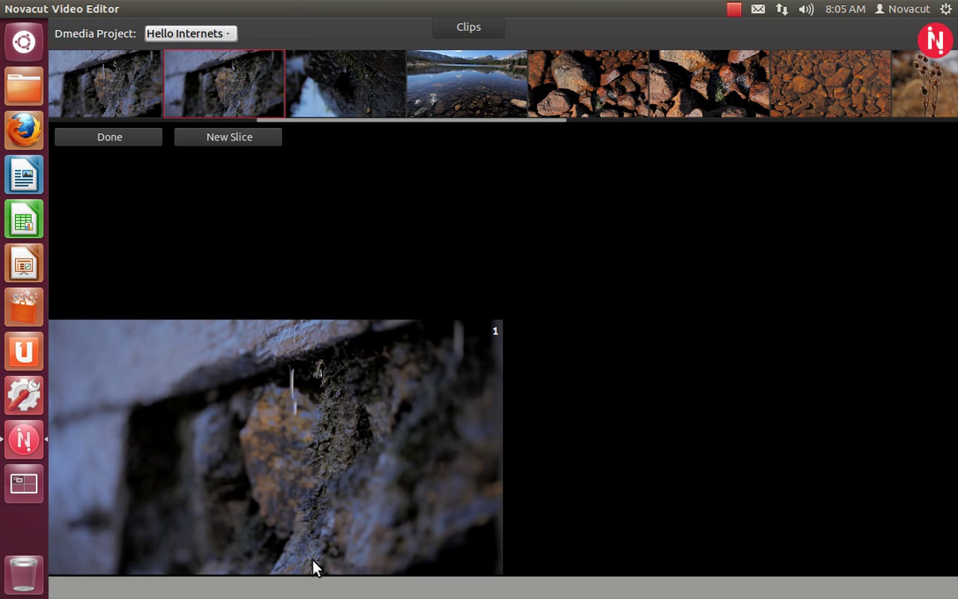
drag(306, 577, 281, 592)
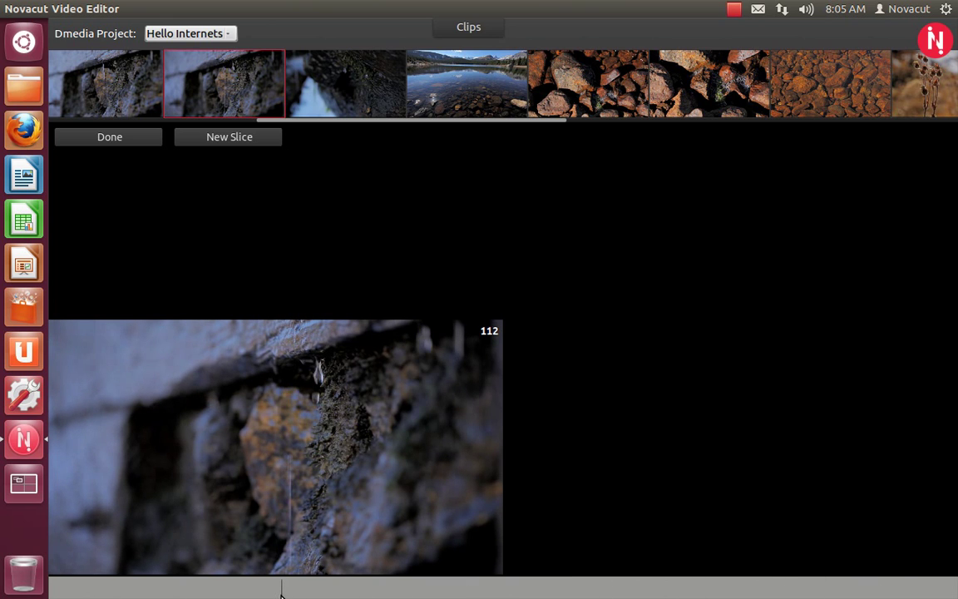
drag(281, 592, 651, 589)
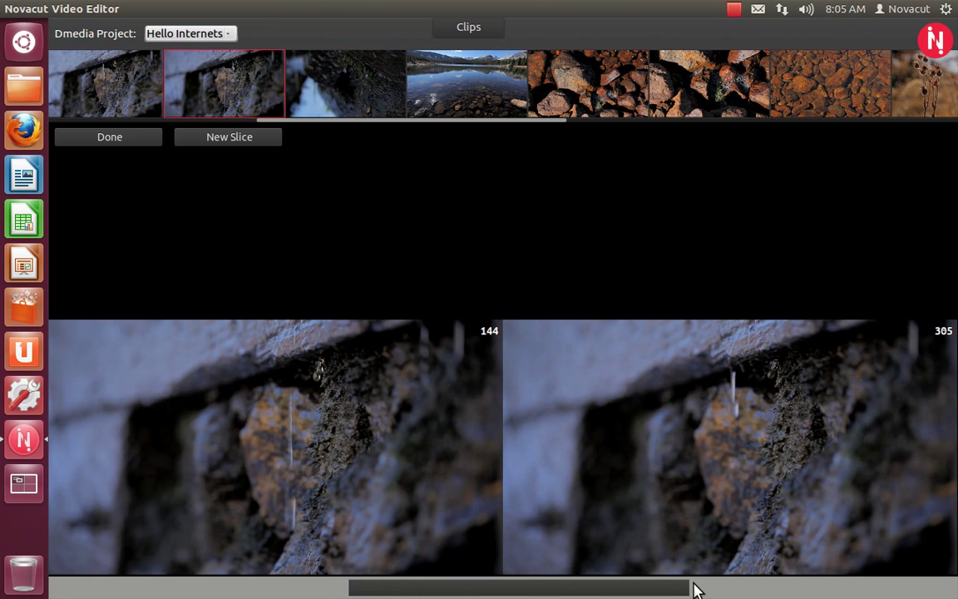
mouse_move(697, 589)
mouse_down()
mouse_move(534, 580)
mouse_move(156, 587)
mouse_move(678, 585)
mouse_up()
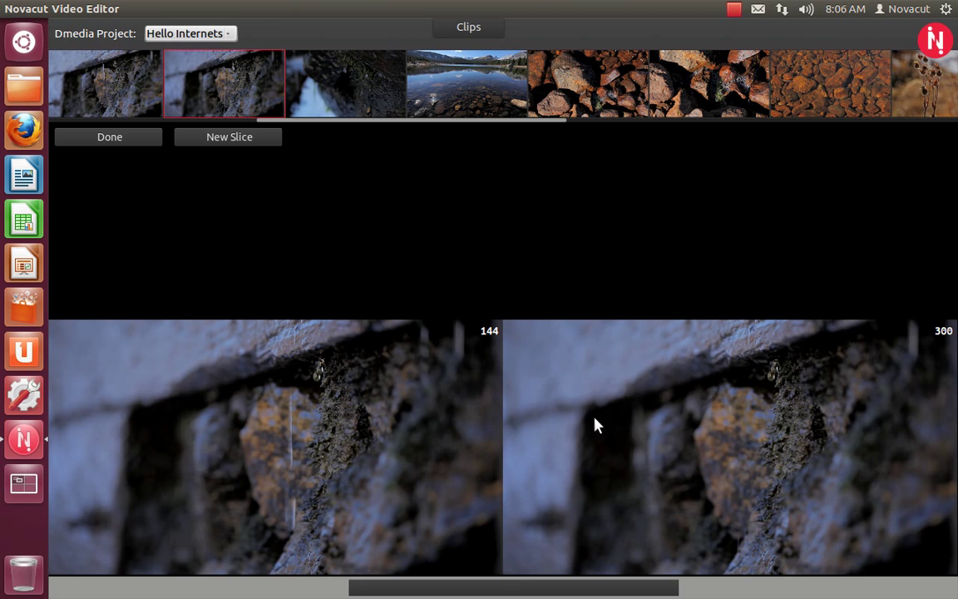
- Trim the rock-wall slice to frames 73–299 and save it as a new slice
drag(825, 591, 697, 589)
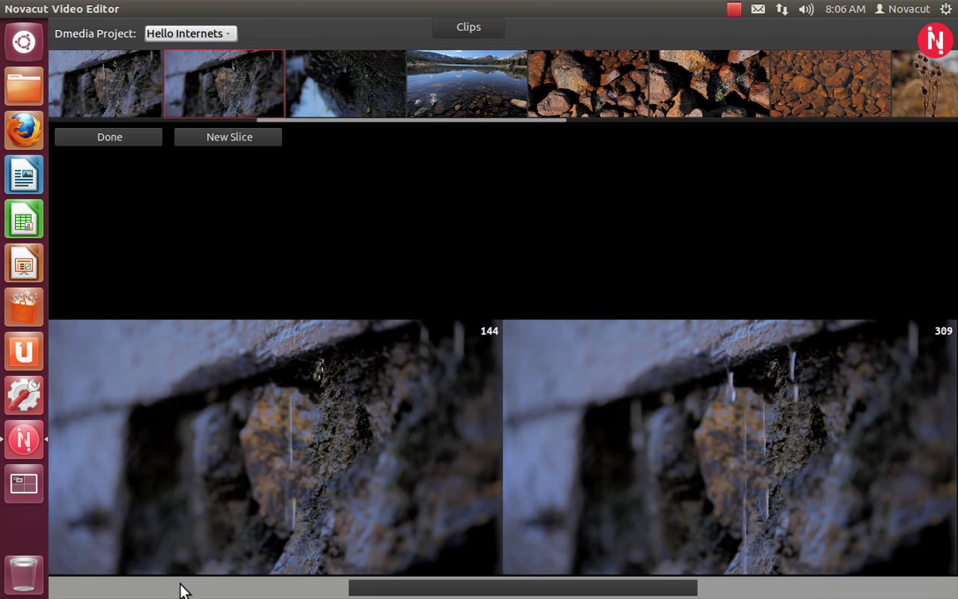
drag(188, 588, 363, 592)
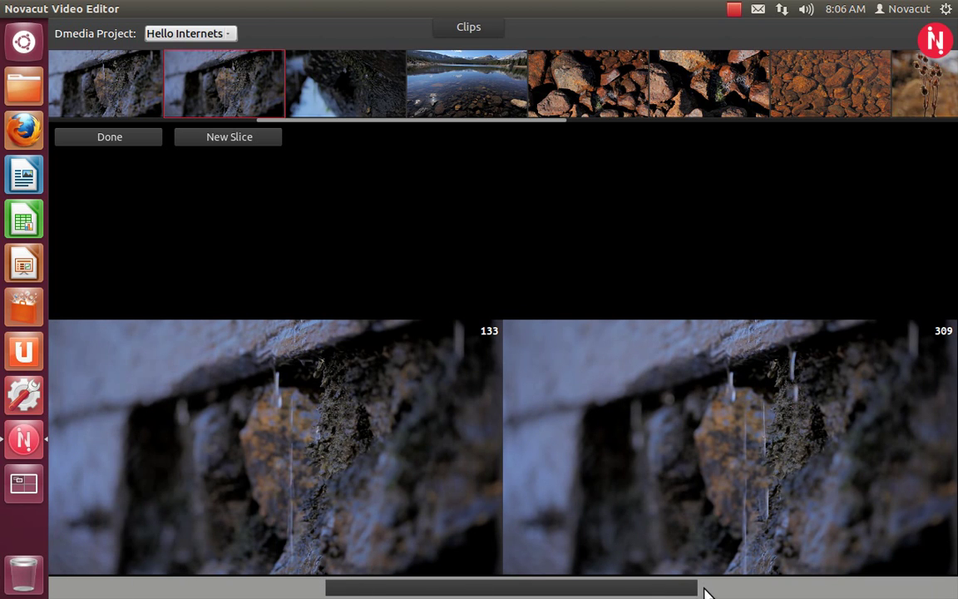
drag(832, 587, 919, 589)
drag(347, 594, 218, 594)
drag(449, 591, 200, 589)
drag(914, 588, 471, 588)
click(239, 138)
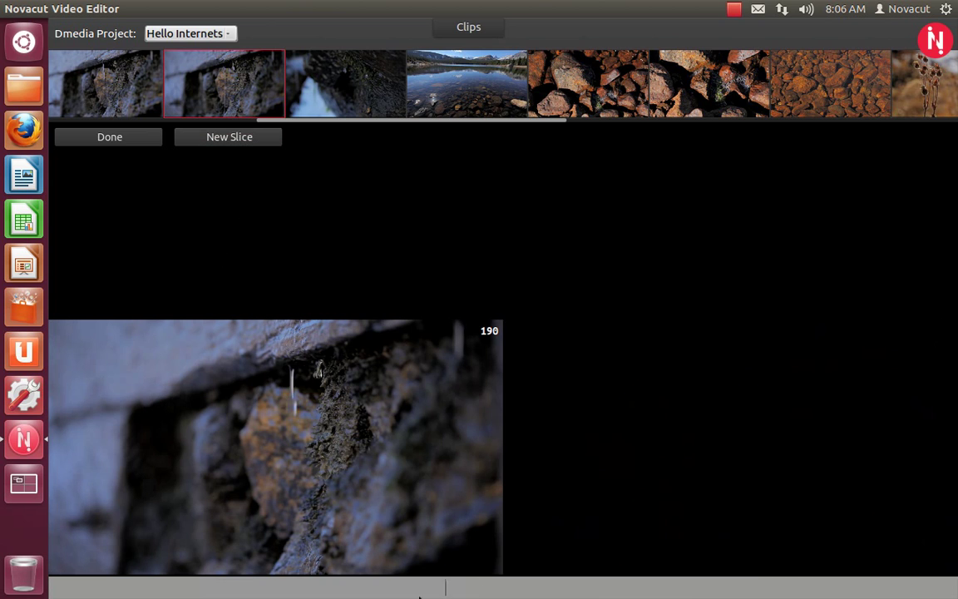
- Add rock-wall slices for frames 103–285 and 290–350, then return to the storyboard
drag(263, 590, 646, 587)
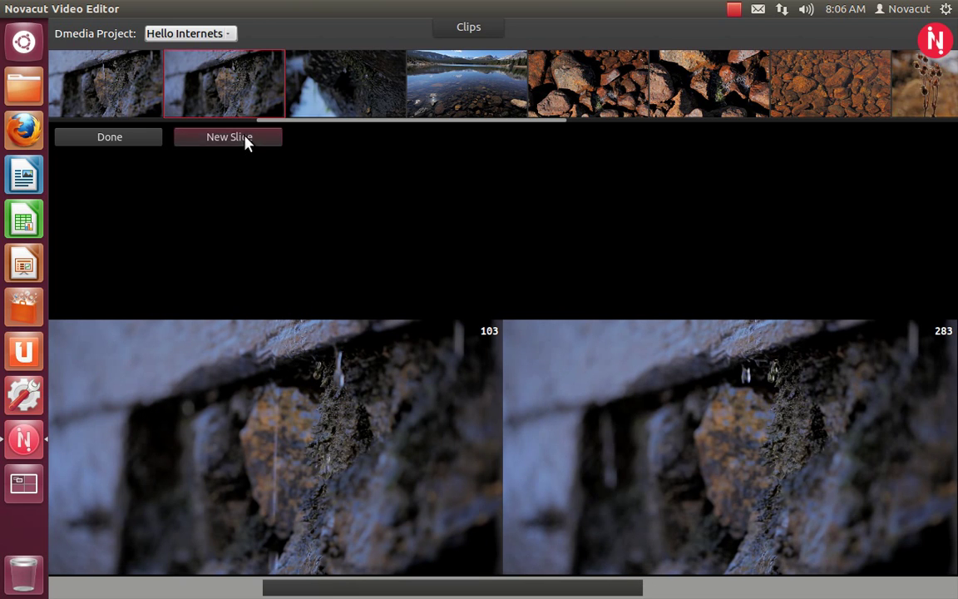
click(243, 138)
drag(673, 592, 780, 591)
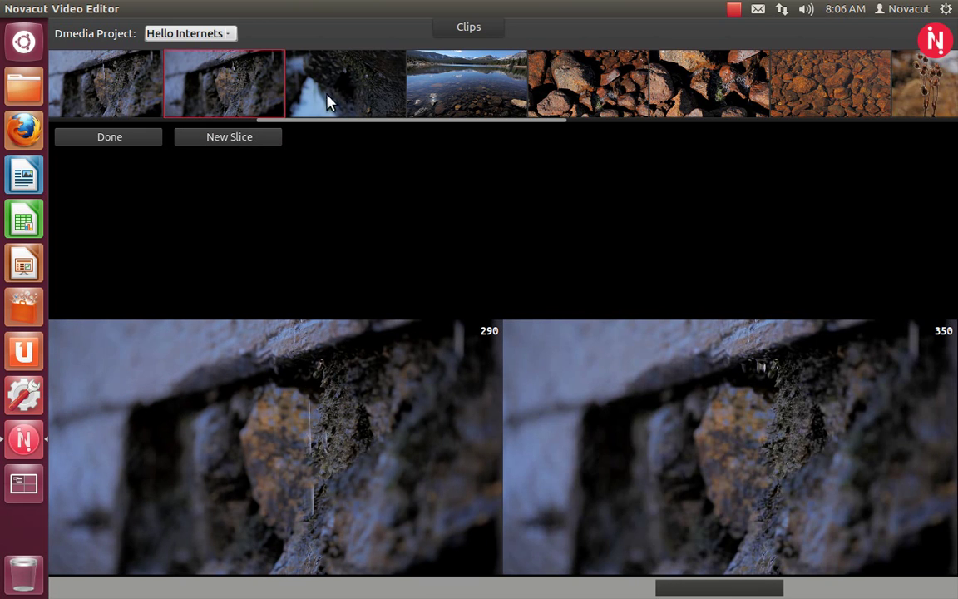
click(100, 140)
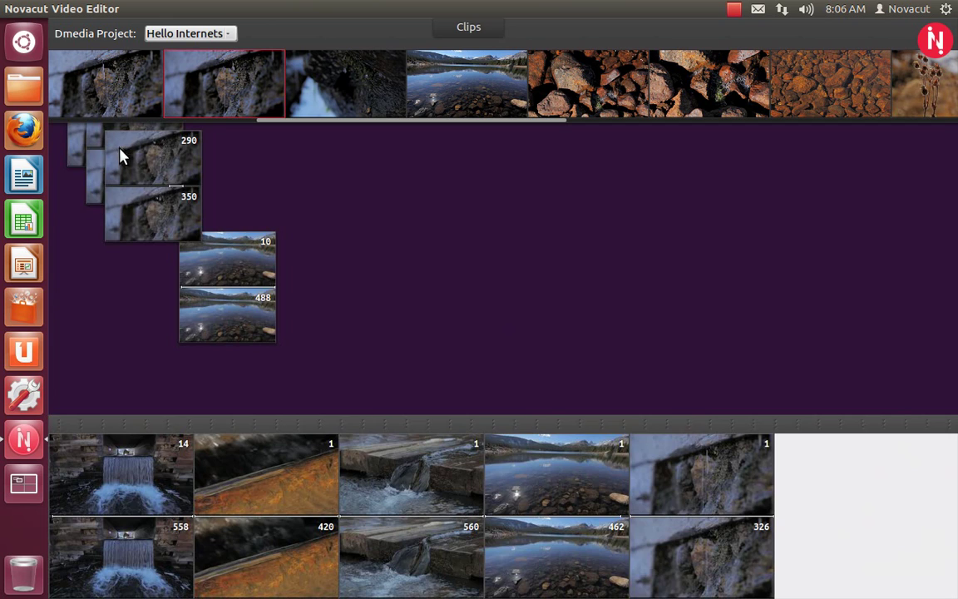
- Add the 290–350 slice, two rock clips and the orange-gravel clip to the sequence, gravel second
click(466, 31)
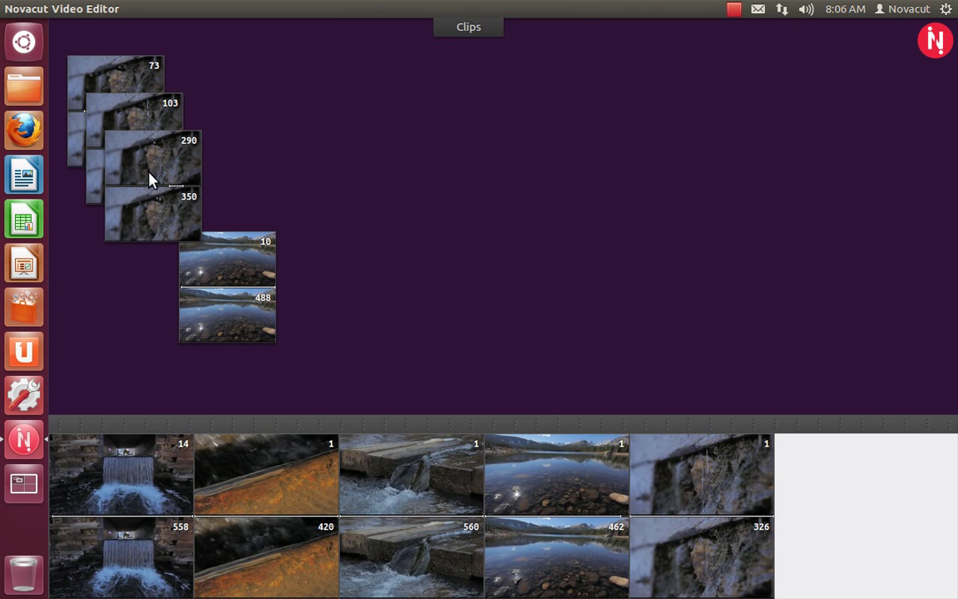
drag(152, 181, 831, 474)
click(468, 27)
drag(640, 90, 528, 441)
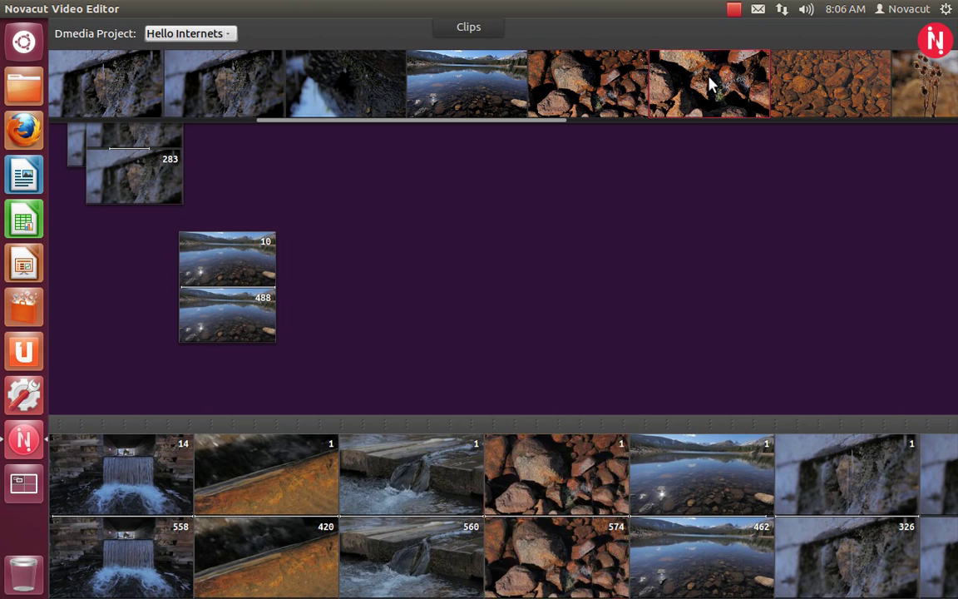
drag(708, 83, 499, 491)
drag(777, 58, 282, 455)
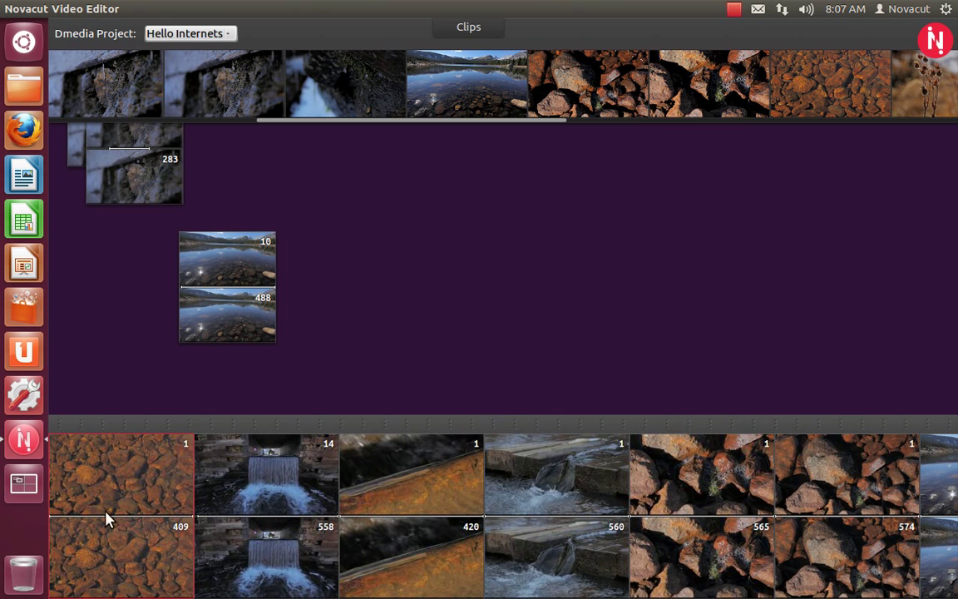
drag(114, 517, 348, 522)
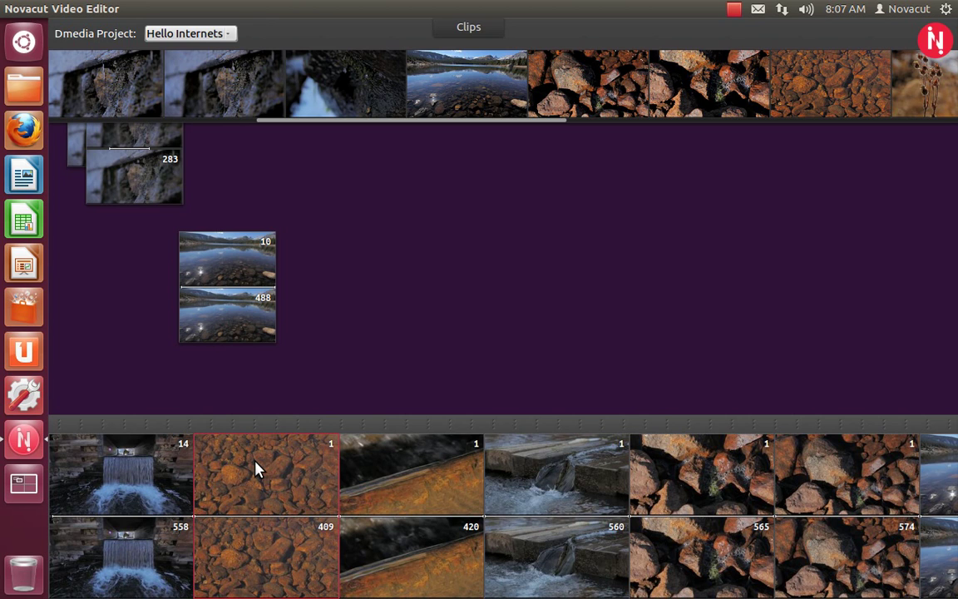
- Move the gravel clip's start frame to 46 by scrolling on its thumbnail
scroll(258, 470, down, 10)
scroll(258, 470, down, 20)
scroll(258, 470, down, 10)
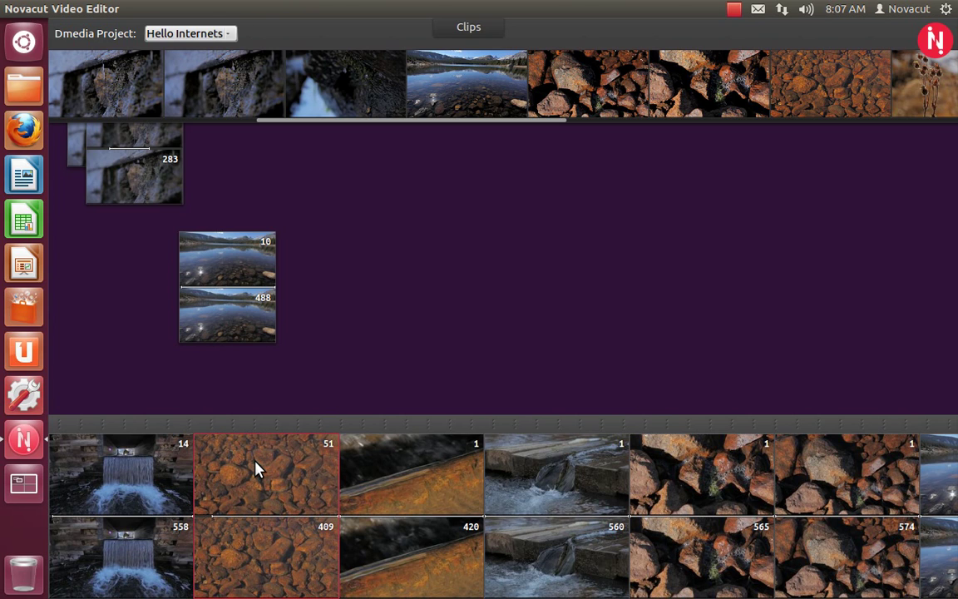
scroll(257, 470, down, 15)
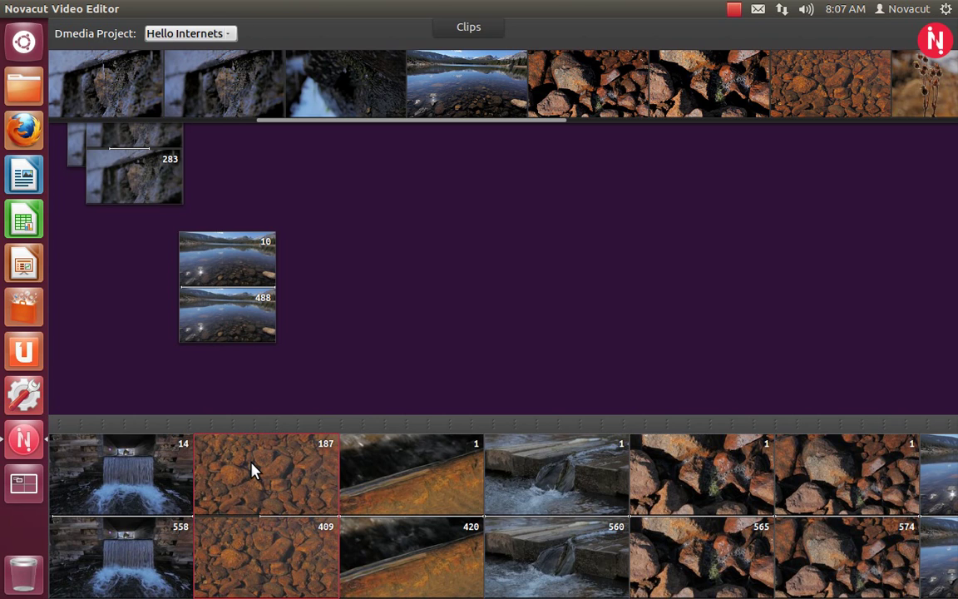
scroll(253, 471, up, 15)
scroll(254, 470, up, 10)
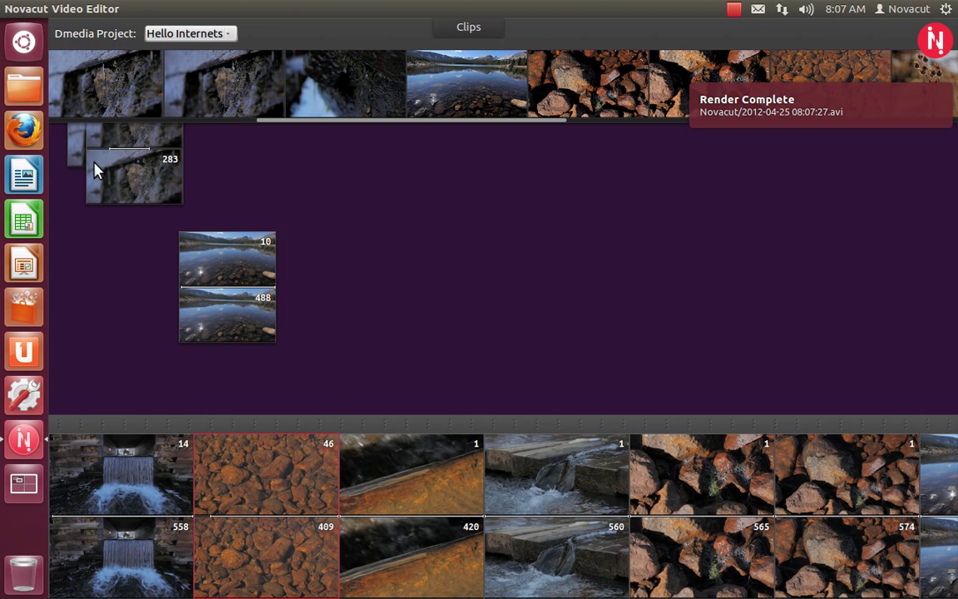
click(25, 86)
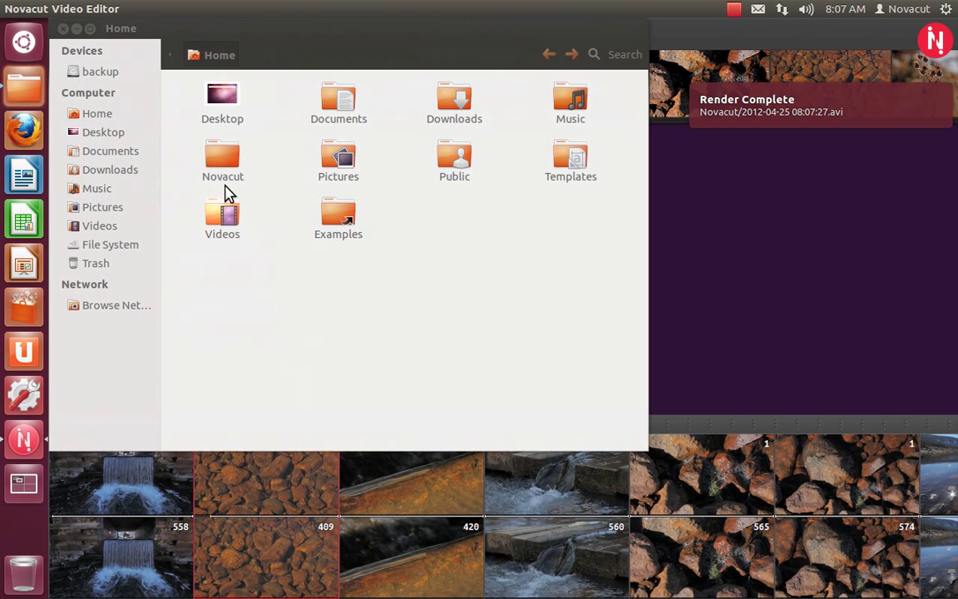
click(223, 179)
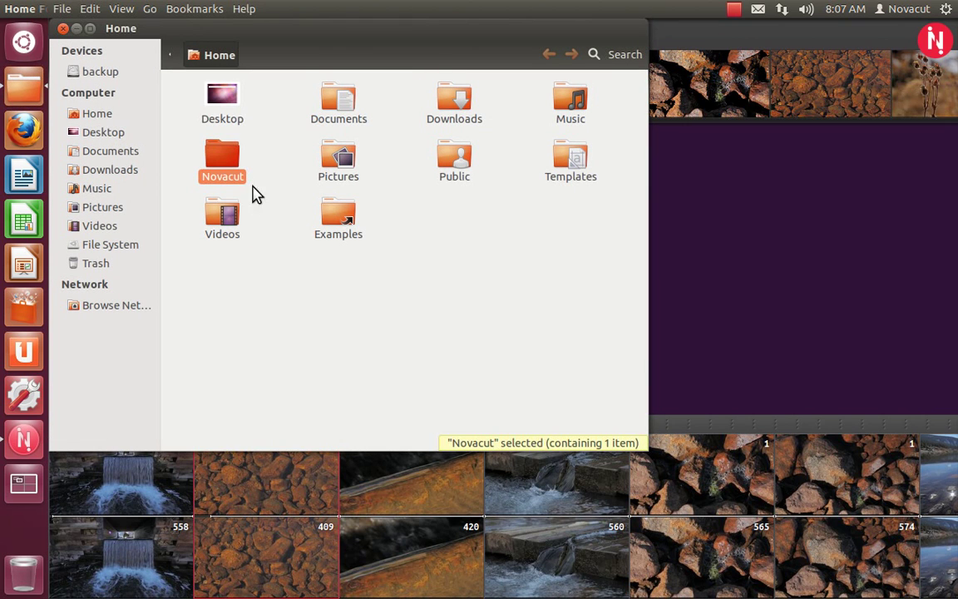
double_click(222, 154)
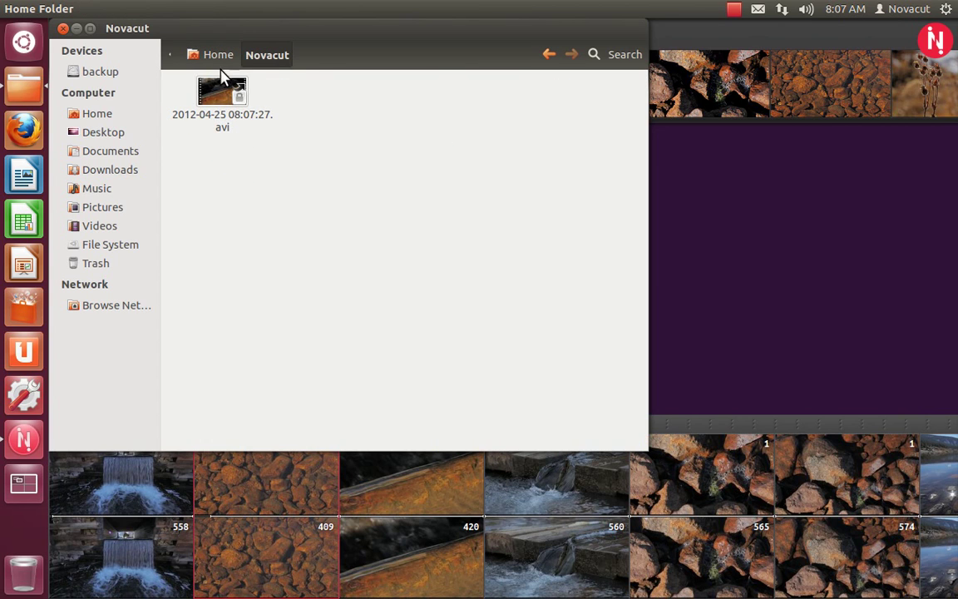
click(221, 89)
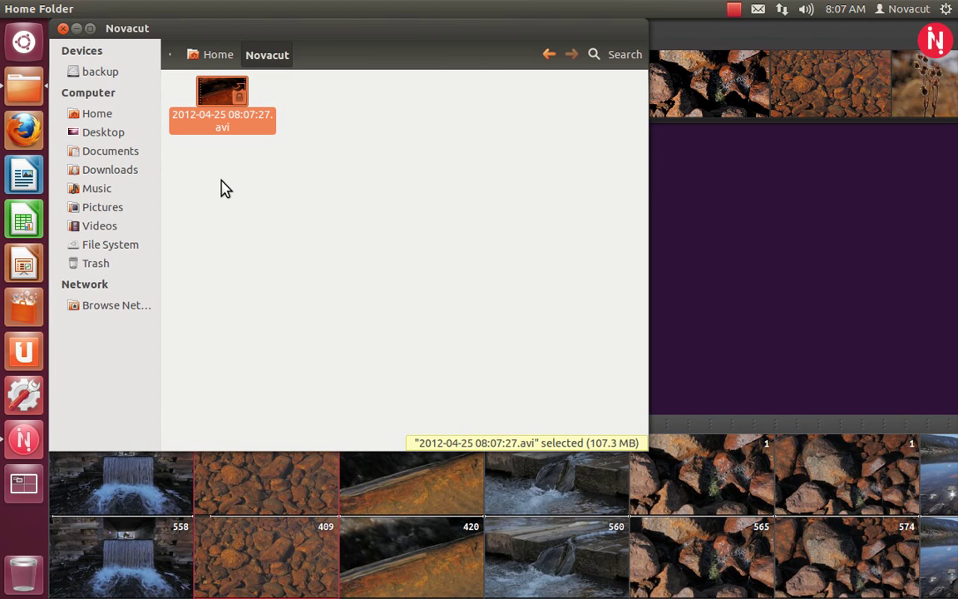
double_click(208, 98)
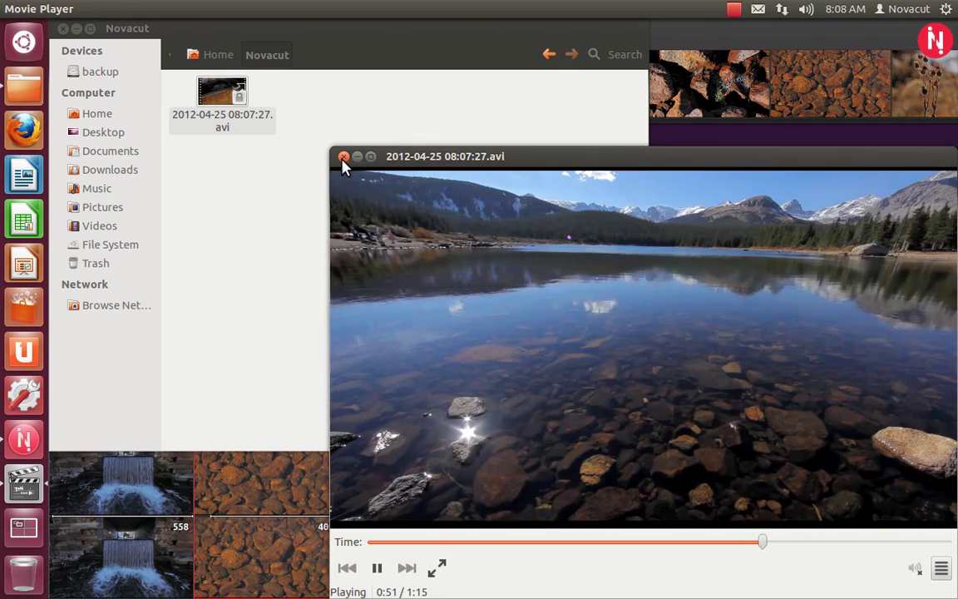
- Close Movie Player and Files, then play the sequence in Novacut's in-place preview
click(343, 158)
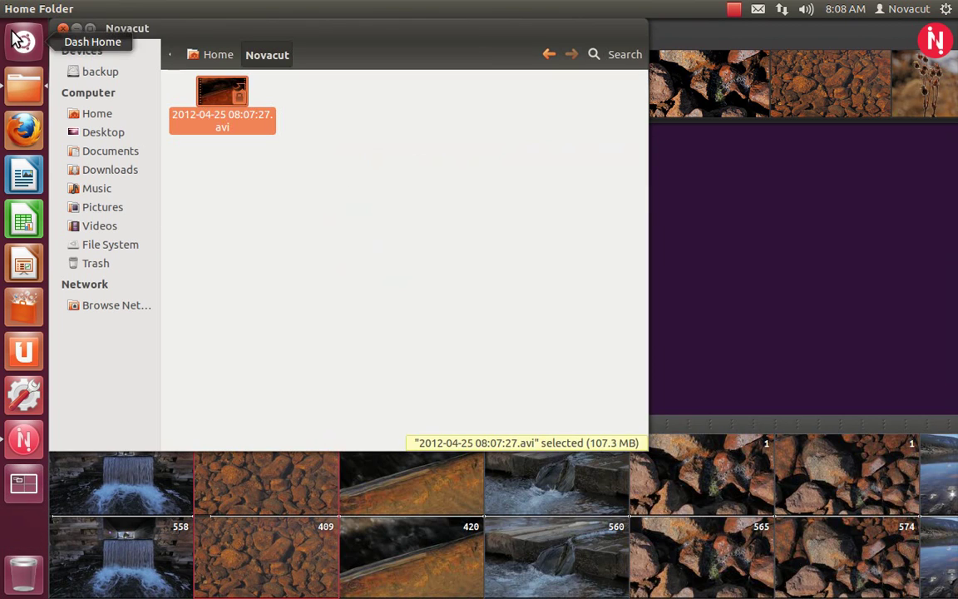
click(63, 29)
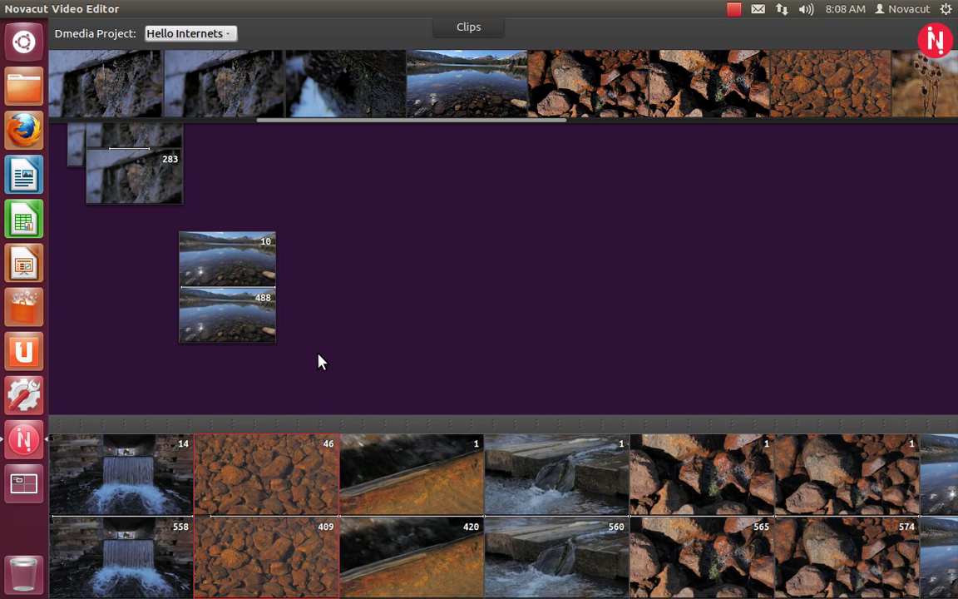
key(space)
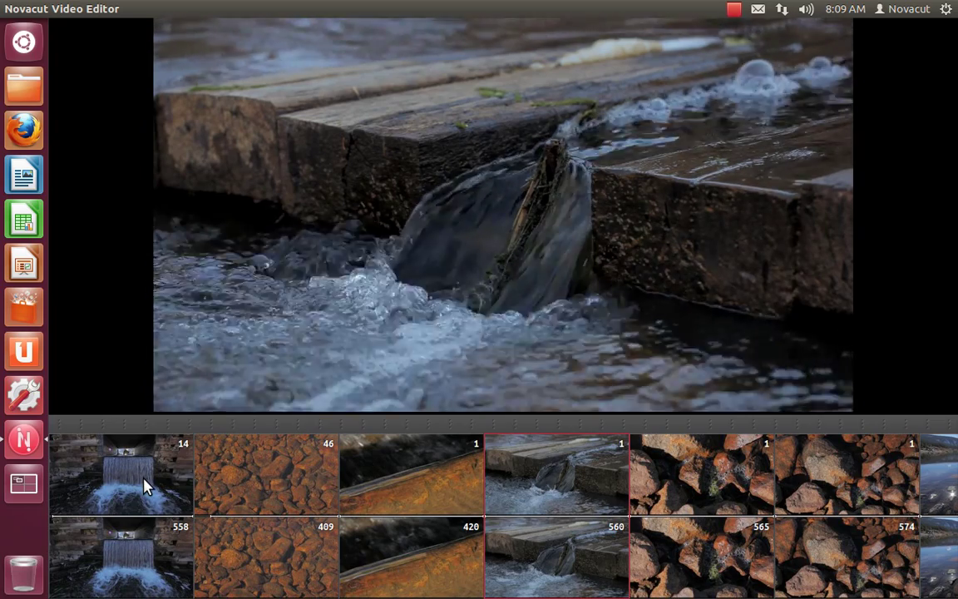
- Trim the first waterfall slice at both ends to frames 117–308
click(143, 486)
scroll(143, 487, down, 3)
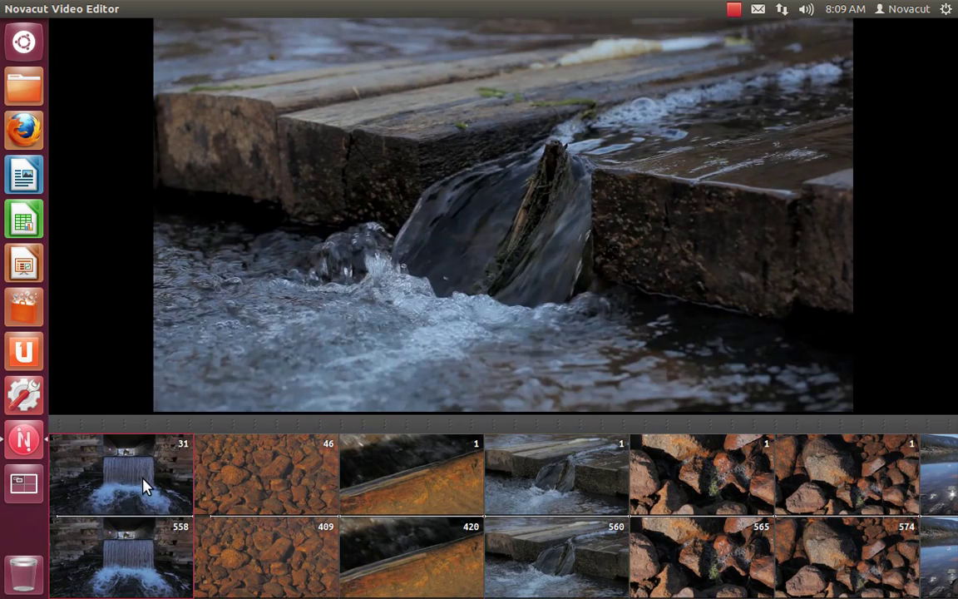
scroll(143, 486, down, 5)
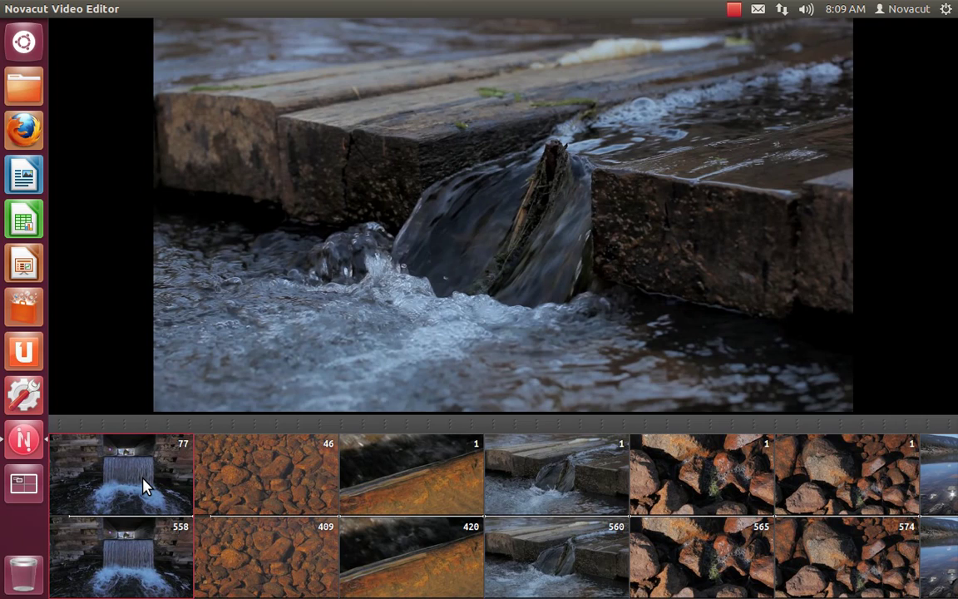
scroll(143, 486, down, 2)
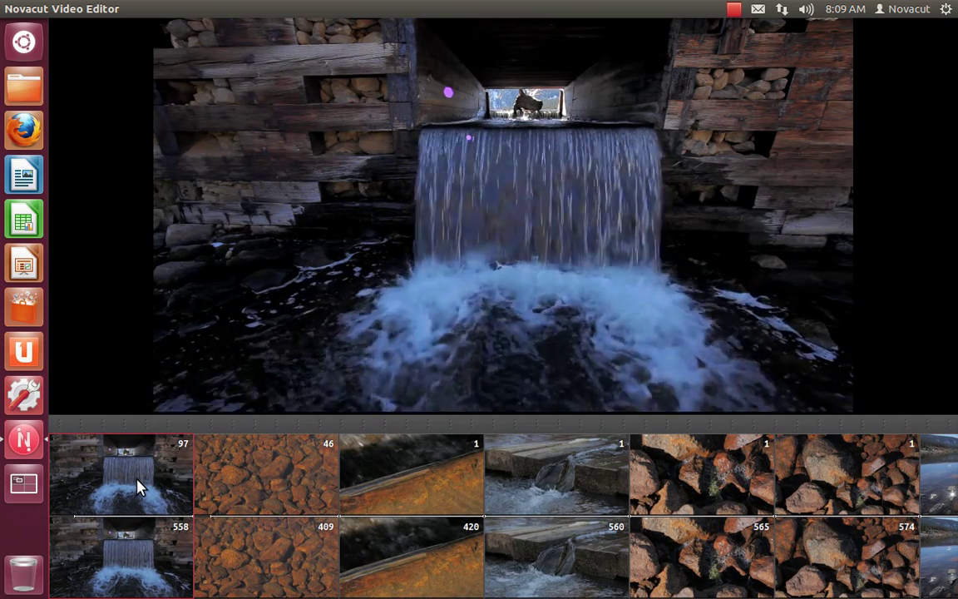
drag(137, 486, 128, 475)
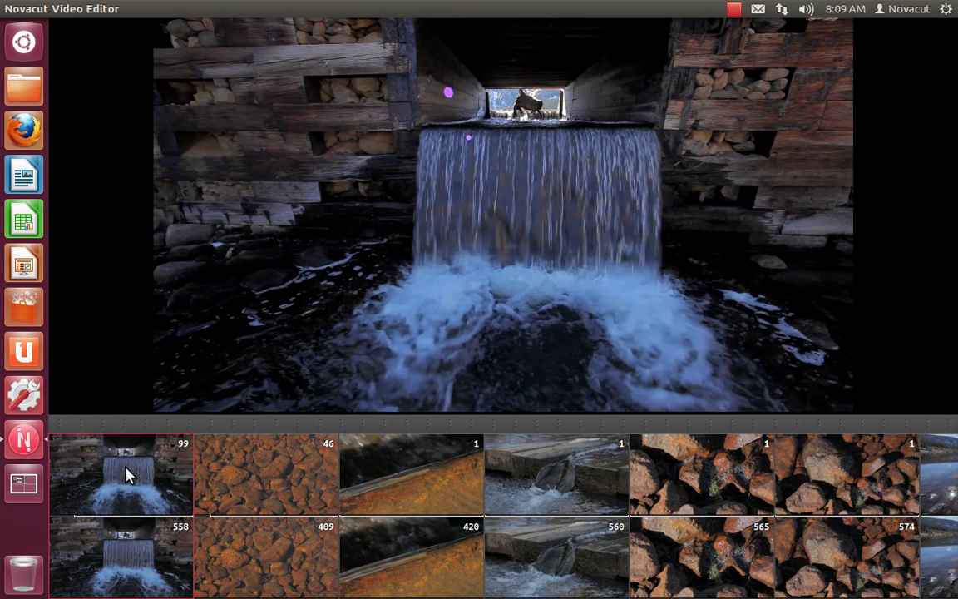
scroll(128, 475, down, 4)
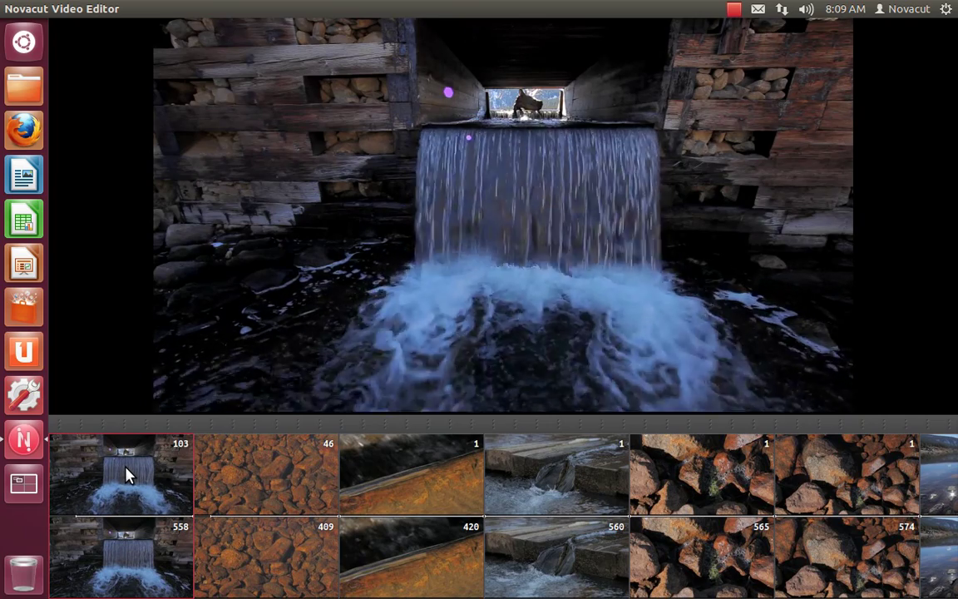
scroll(128, 475, down, 7)
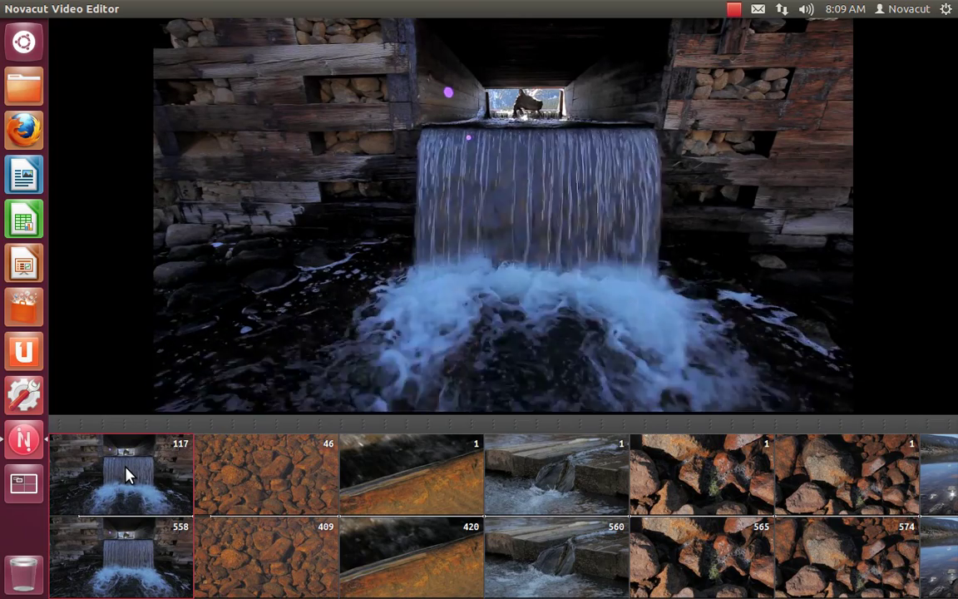
- Trim the start and end frames of the following slices, leaving the sixth at 251–524
scroll(283, 559, up, 10)
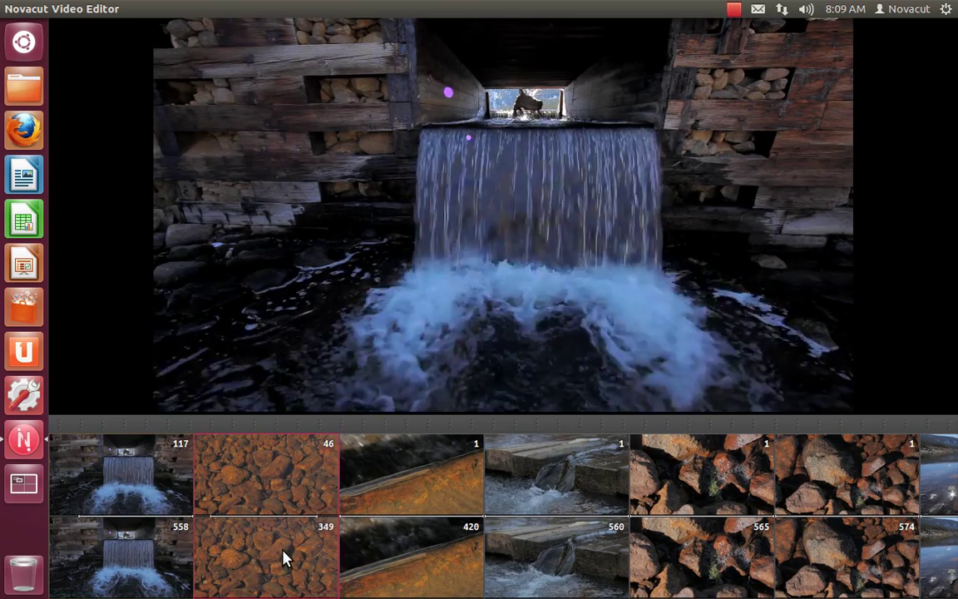
scroll(284, 560, up, 10)
scroll(221, 451, down, 8)
scroll(124, 570, up, 3)
scroll(125, 570, up, 20)
scroll(437, 470, down, 12)
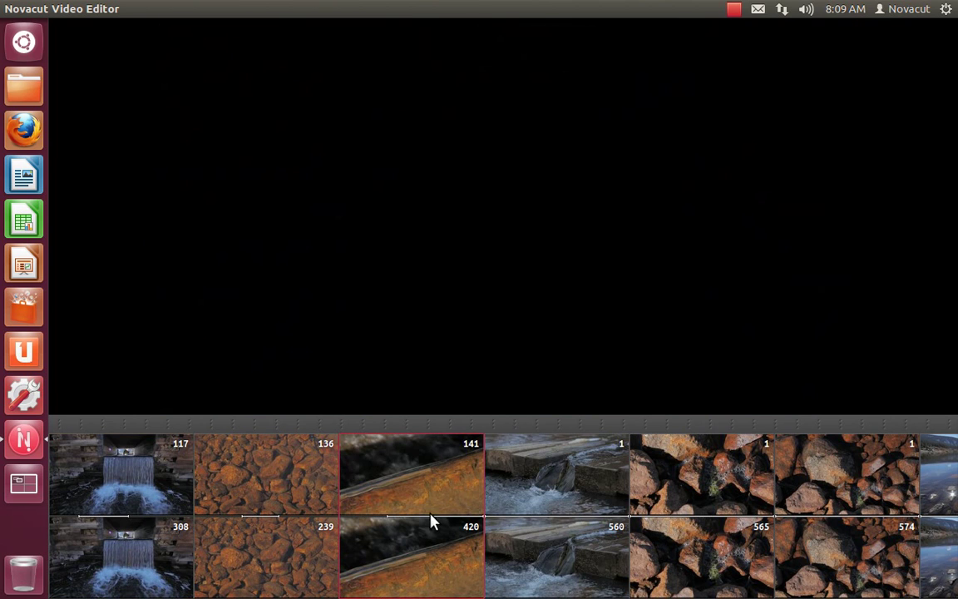
scroll(441, 556, up, 15)
scroll(573, 466, down, 12)
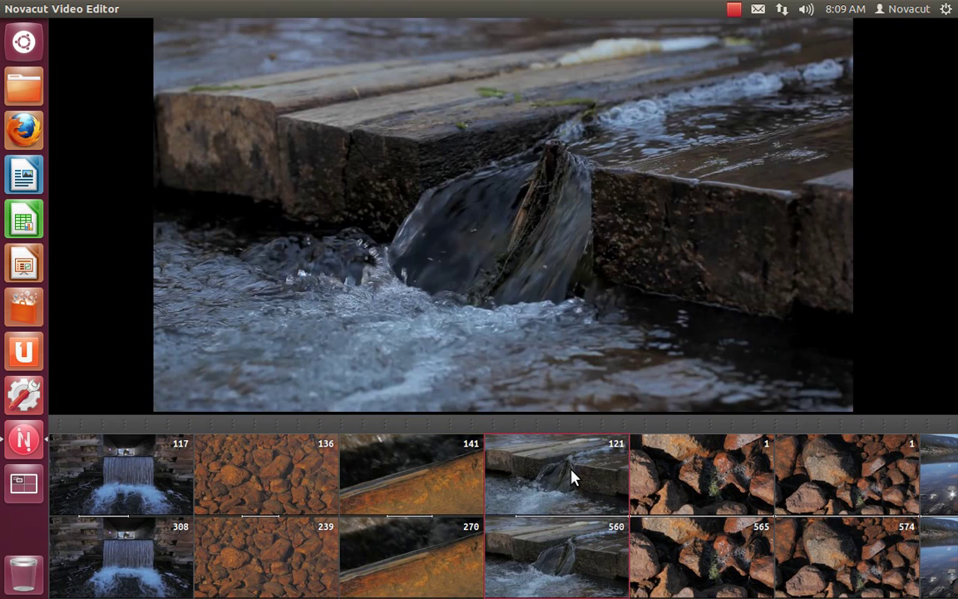
scroll(572, 476, down, 7)
scroll(584, 574, up, 14)
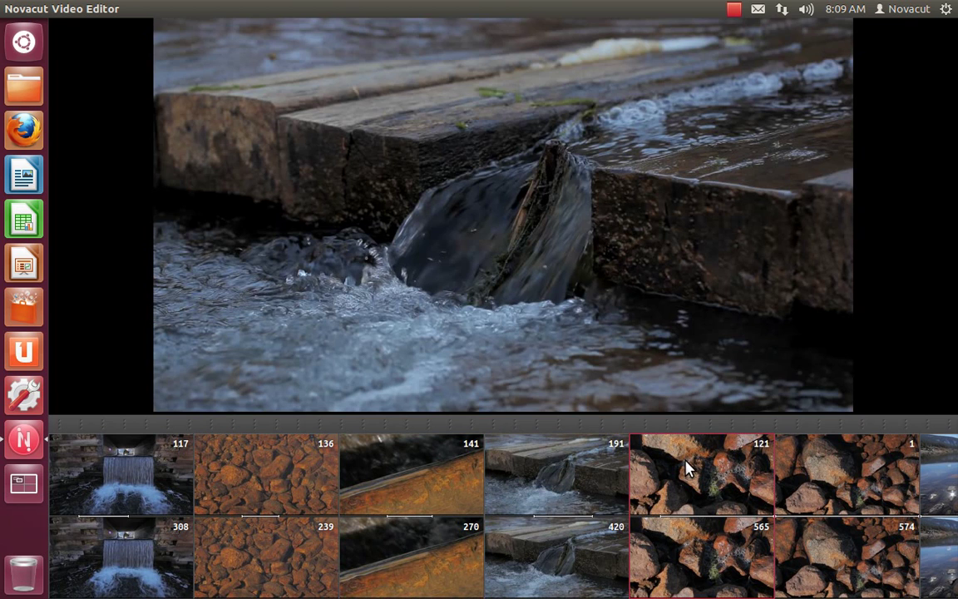
scroll(686, 467, down, 12)
scroll(686, 467, down, 5)
scroll(719, 541, up, 17)
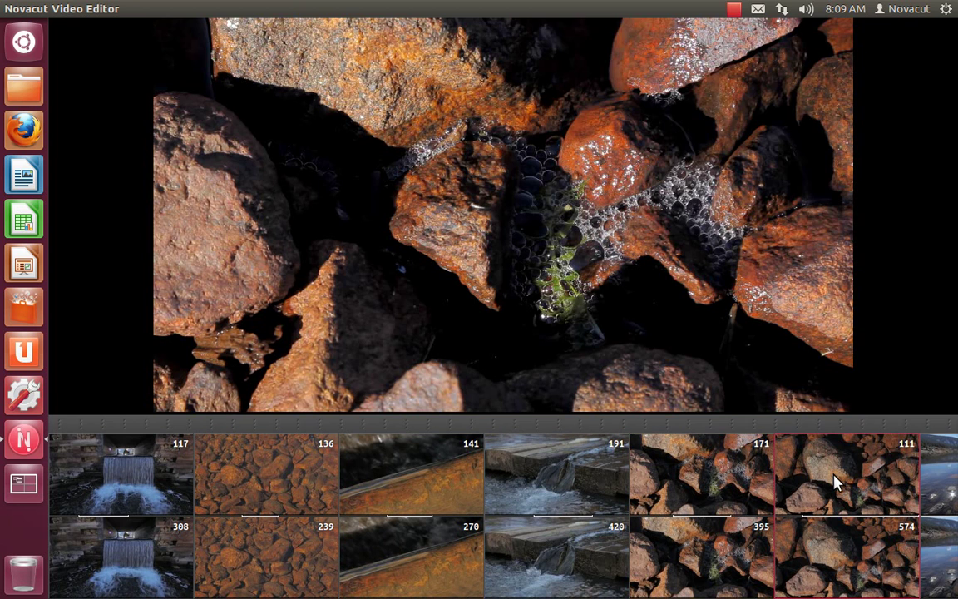
scroll(834, 483, down, 12)
scroll(834, 483, down, 13)
scroll(844, 570, up, 5)
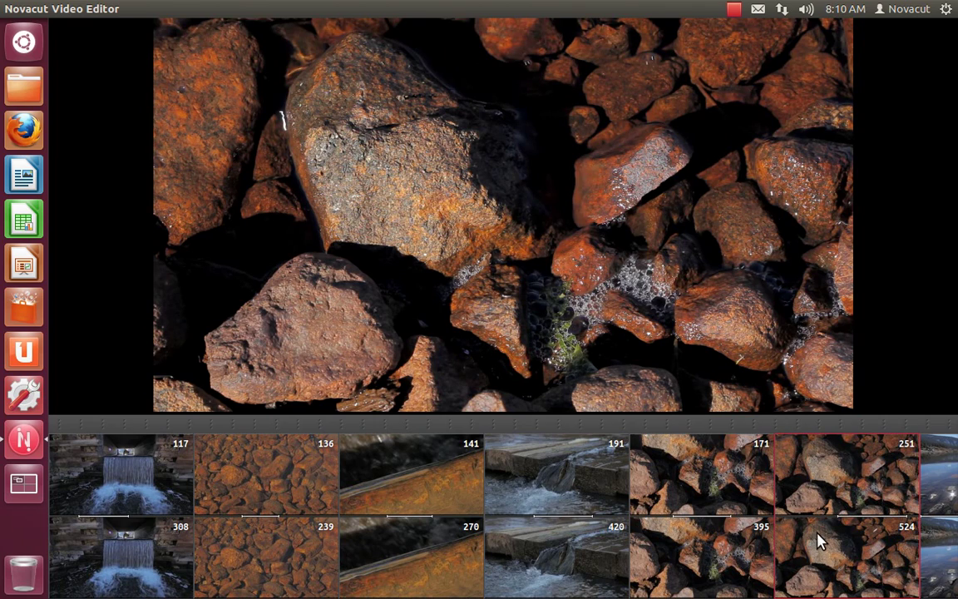
- Reorder slices to open with 251/524 rock, waterfall, 191/420 water; move 136/239 gravel to storyboard
drag(816, 537, 291, 522)
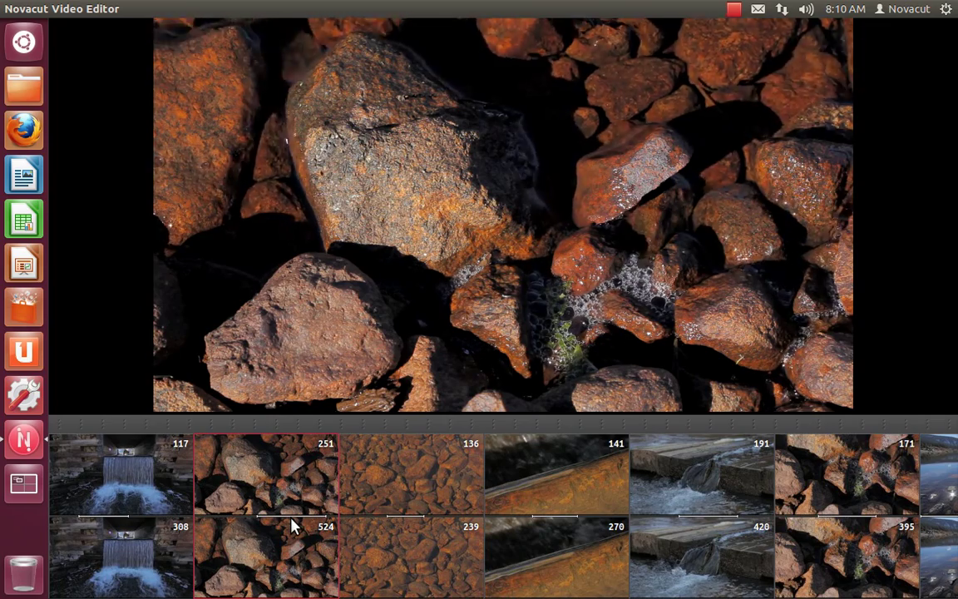
click(695, 496)
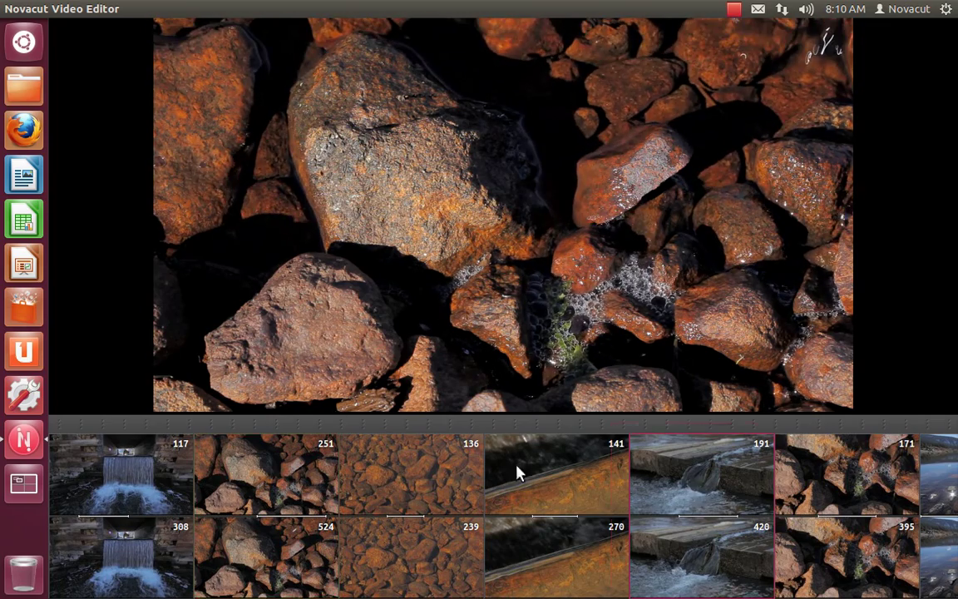
drag(438, 476, 208, 491)
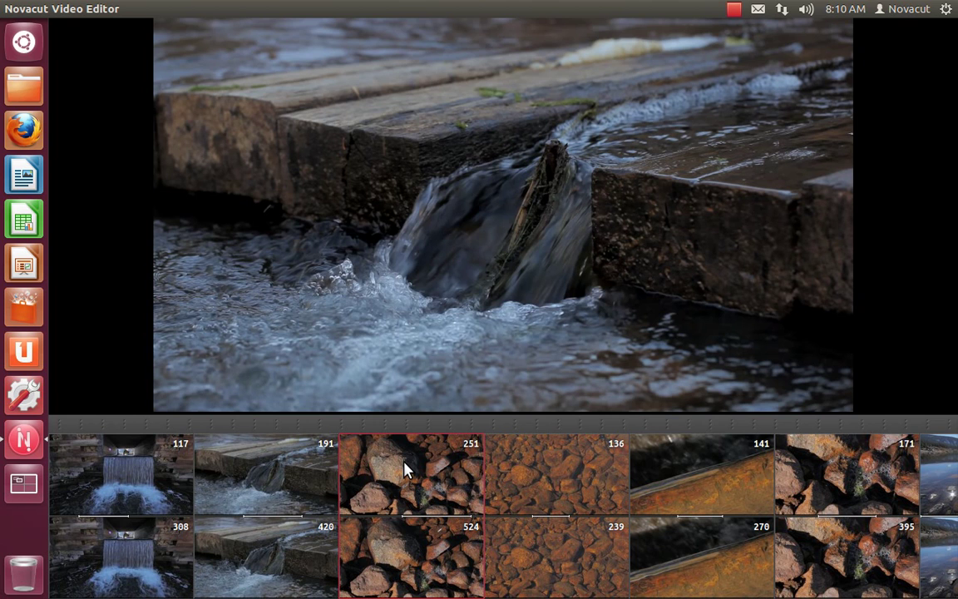
drag(405, 470, 182, 496)
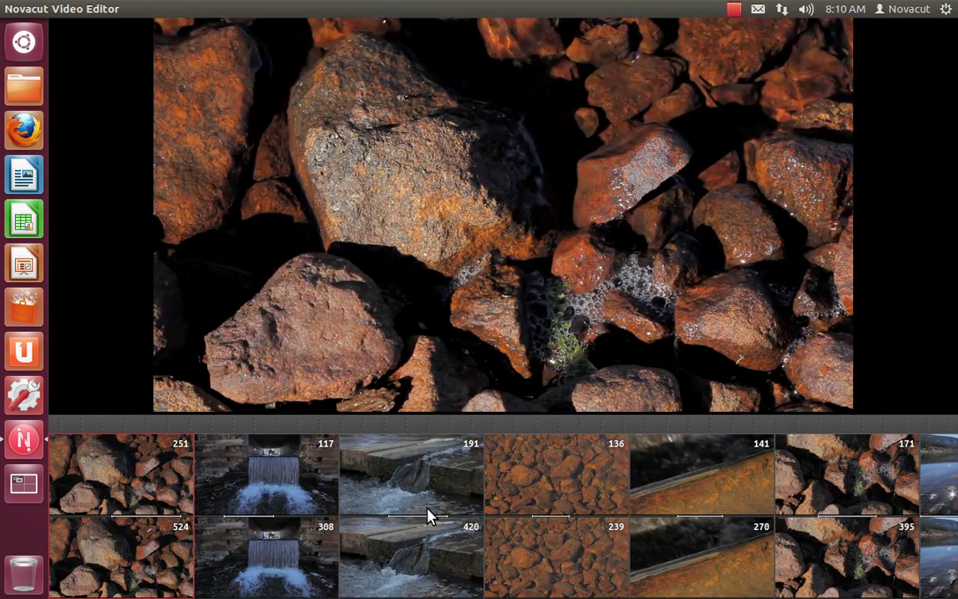
drag(561, 561, 405, 251)
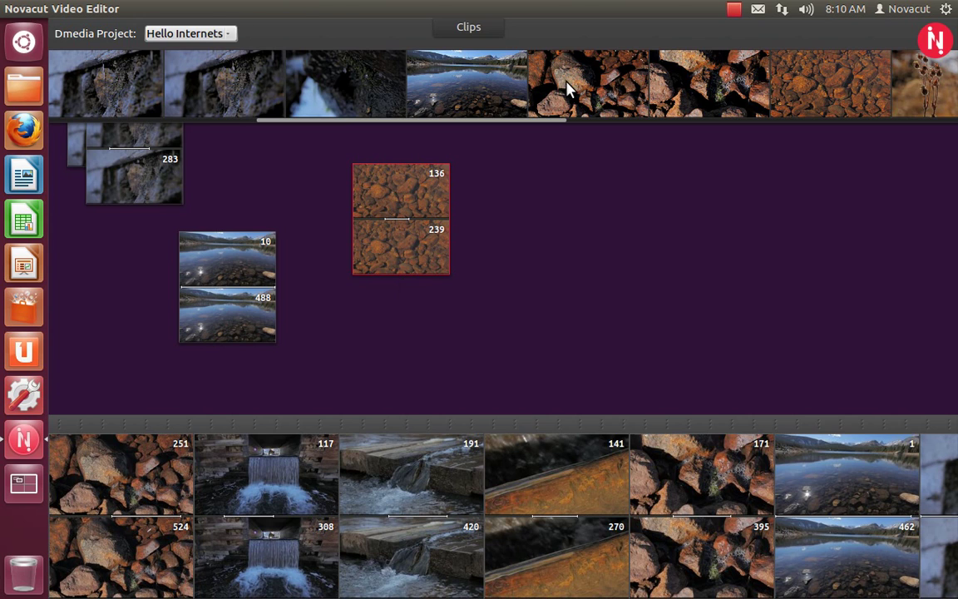
- Hide the clips strip and step through the reordered sequence with Left, End and Home
click(456, 30)
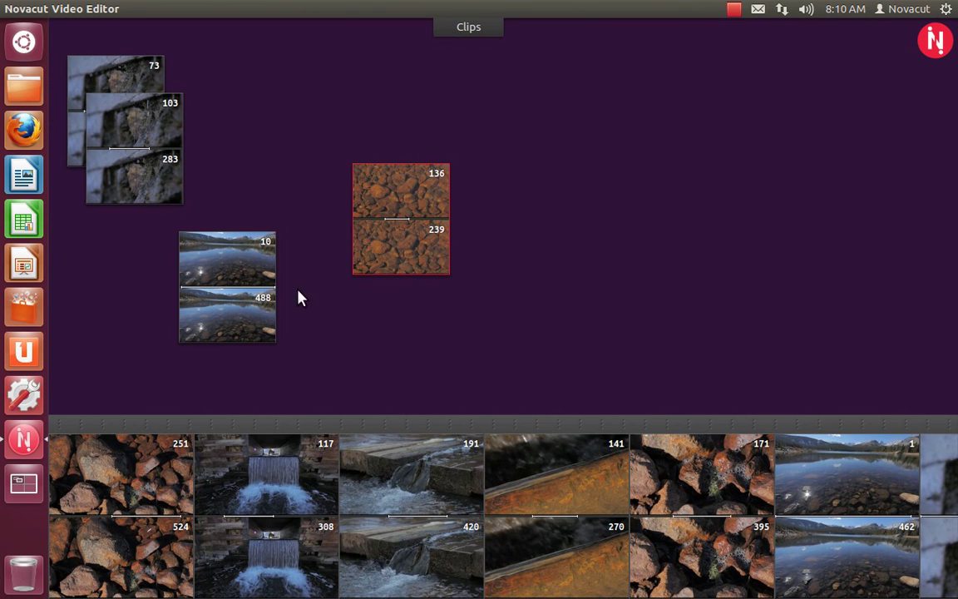
scroll(399, 499, down, 2)
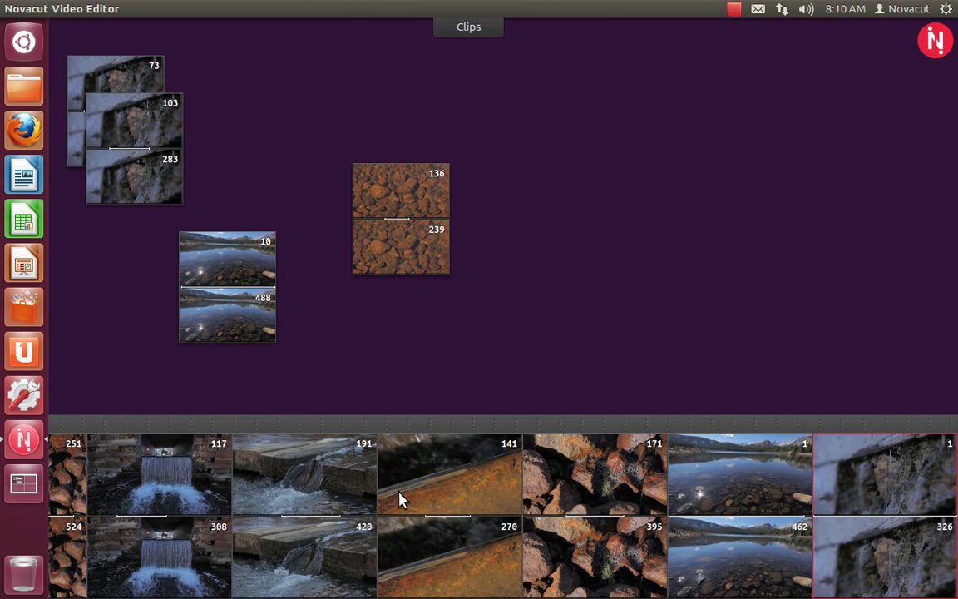
key(Left)
key(Left)
key(Left)
key(Left)
key(Left)
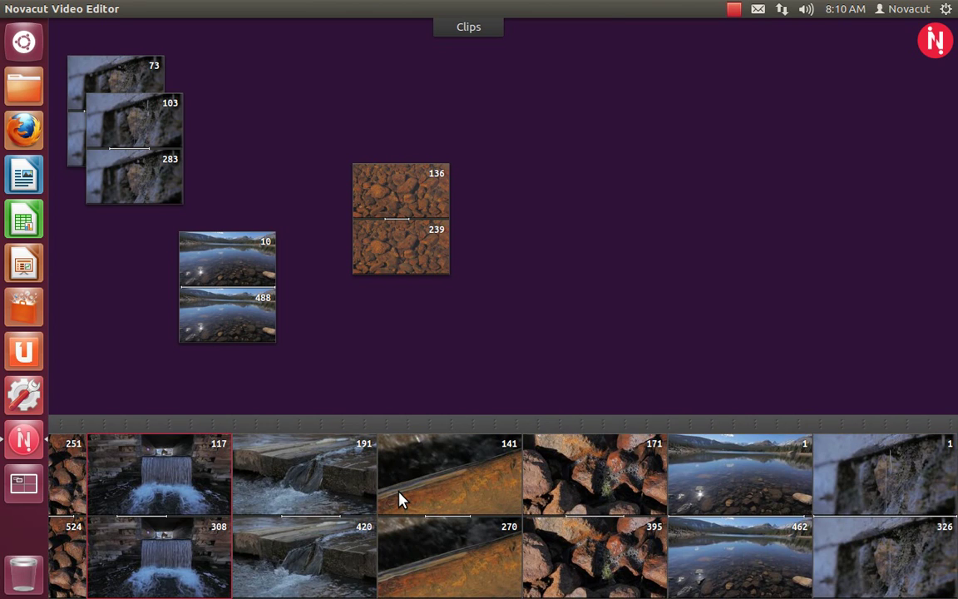
key(End)
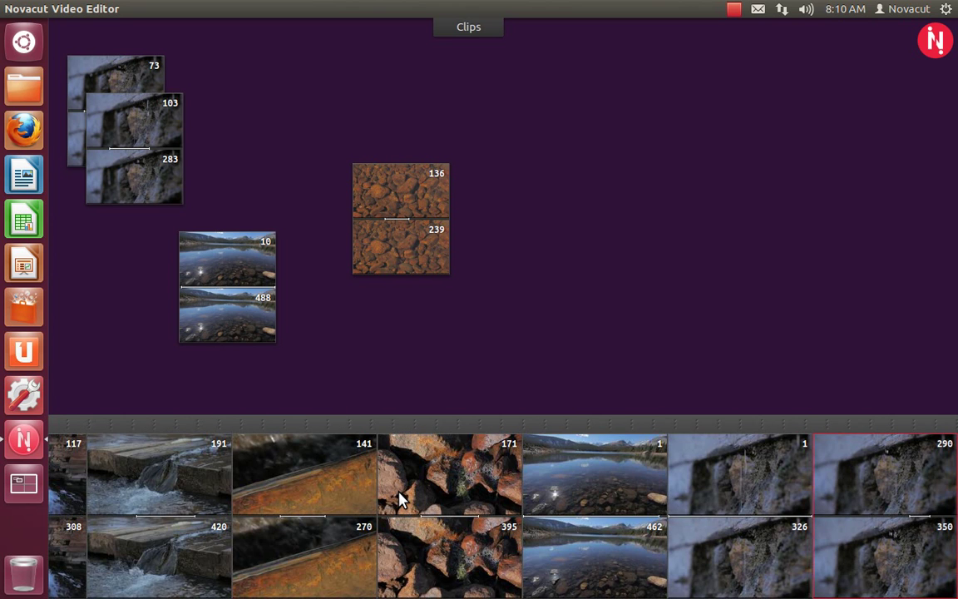
key(Home)
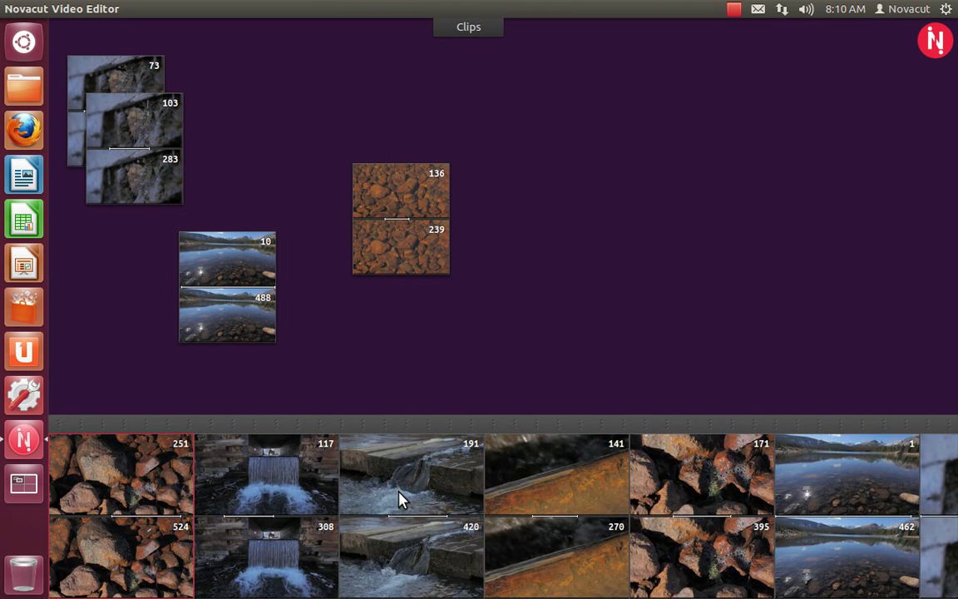